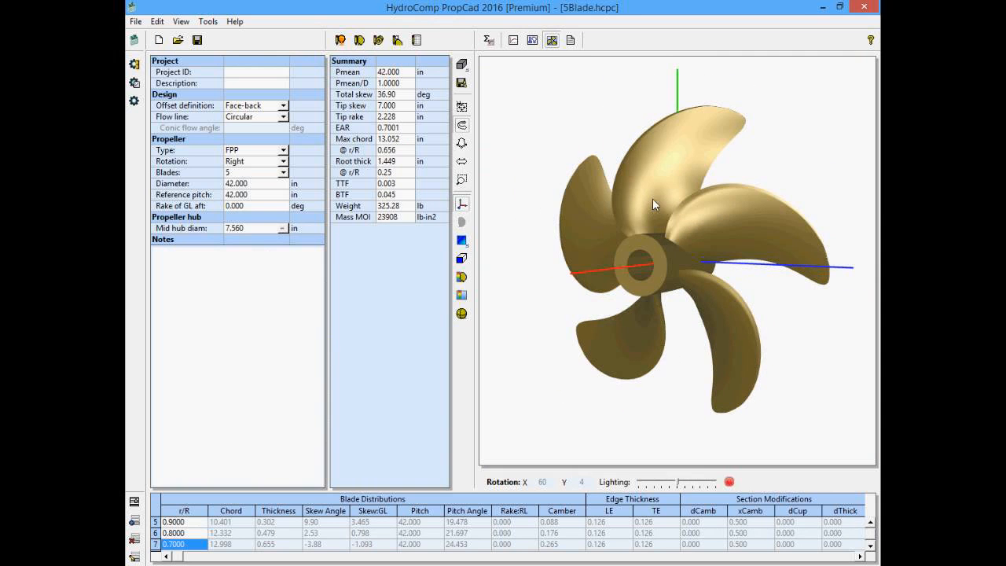
Open the Pattern Corrections utility for the five-blade propeller and maximise its window
{"action": "left_click", "coordinate": [207, 23]}
{"action": "mouse_move", "coordinate": [226, 95]}
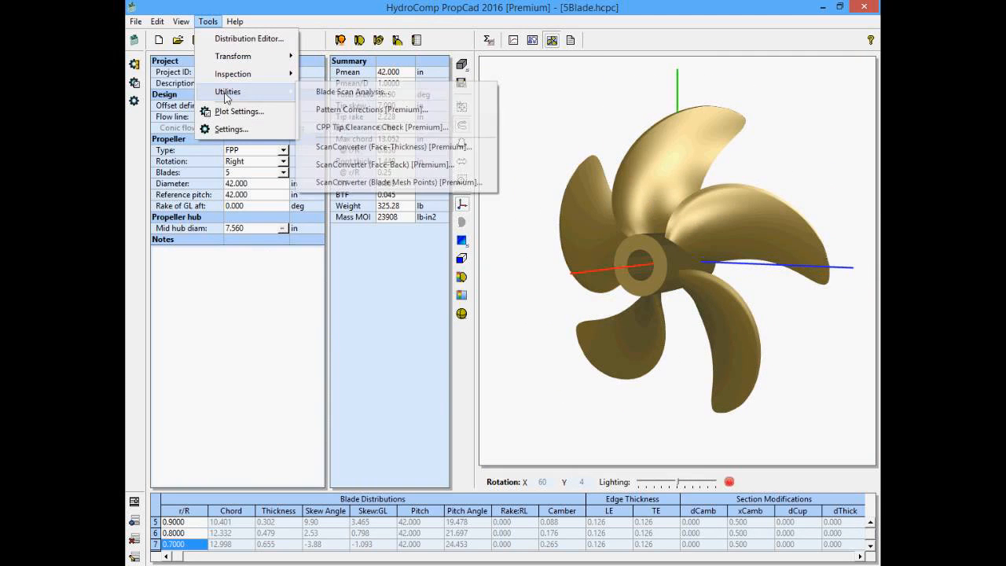
{"action": "left_click", "coordinate": [429, 111]}
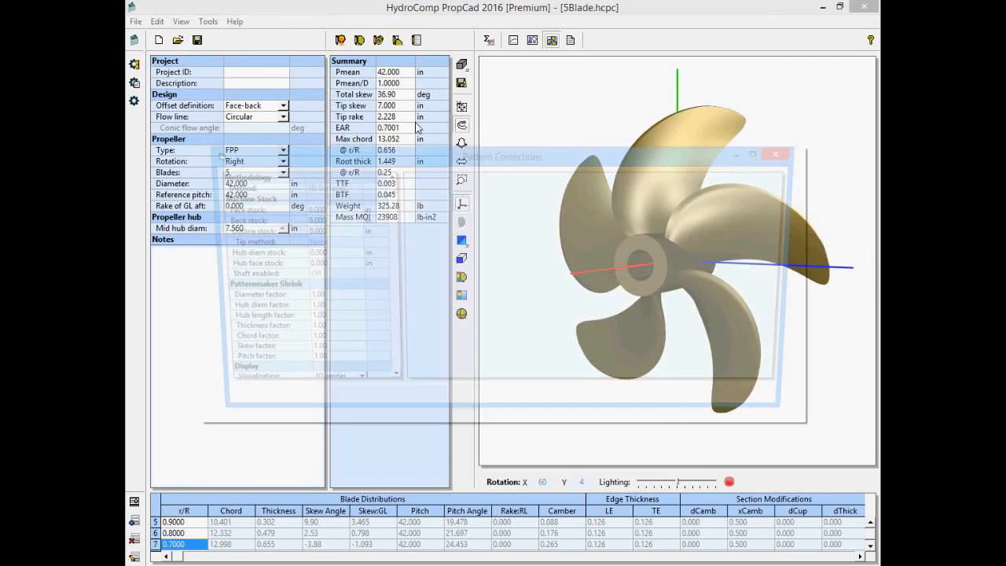
{"action": "double_click", "coordinate": [516, 161]}
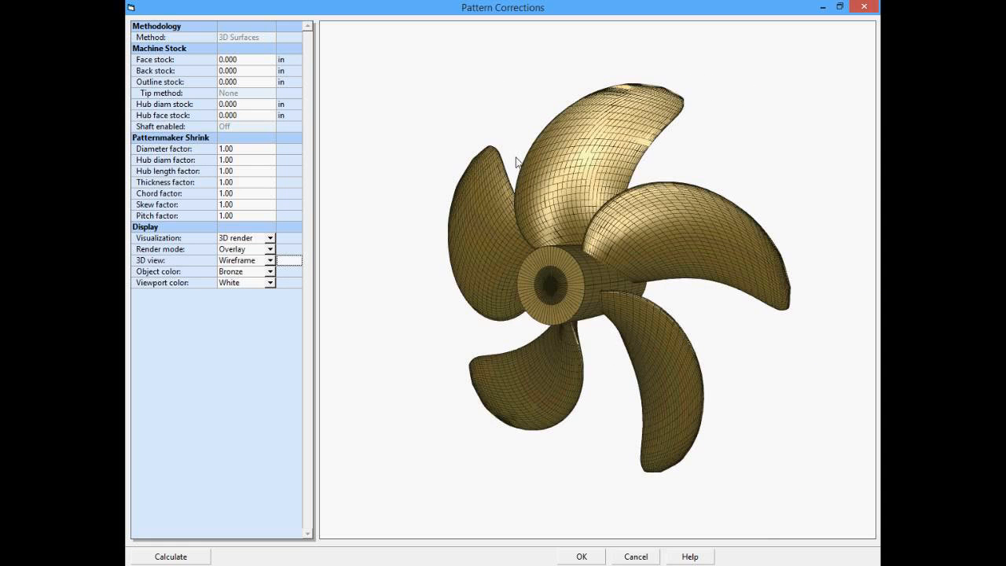
Display the propeller preview with the Solid 3D view instead of the mesh
{"action": "mouse_move", "coordinate": [535, 170]}
{"action": "left_mouse_down"}
{"action": "mouse_move", "coordinate": [557, 174]}
{"action": "mouse_move", "coordinate": [531, 179]}
{"action": "left_mouse_up"}
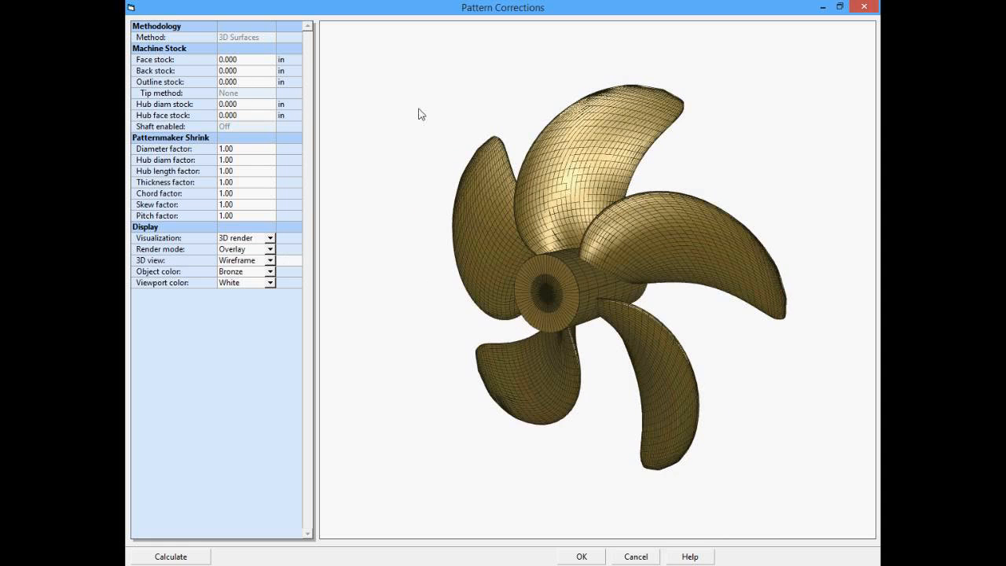
{"action": "mouse_move", "coordinate": [535, 143]}
{"action": "left_mouse_down"}
{"action": "mouse_move", "coordinate": [547, 143]}
{"action": "mouse_move", "coordinate": [519, 143]}
{"action": "left_mouse_up"}
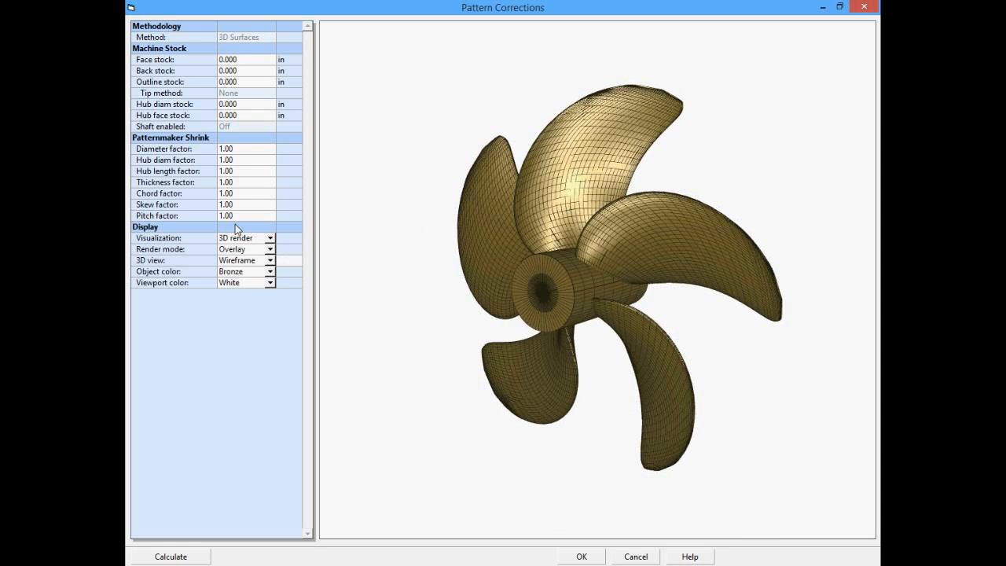
{"action": "left_click", "coordinate": [269, 262]}
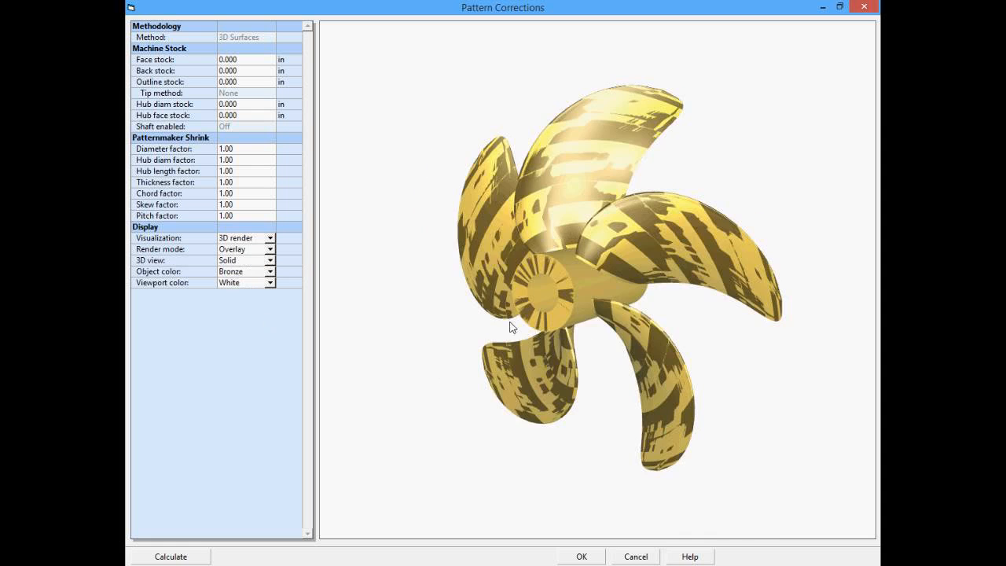
{"action": "mouse_move", "coordinate": [509, 322]}
{"action": "left_mouse_down"}
{"action": "mouse_move", "coordinate": [536, 321]}
{"action": "mouse_move", "coordinate": [524, 325]}
{"action": "left_mouse_up"}
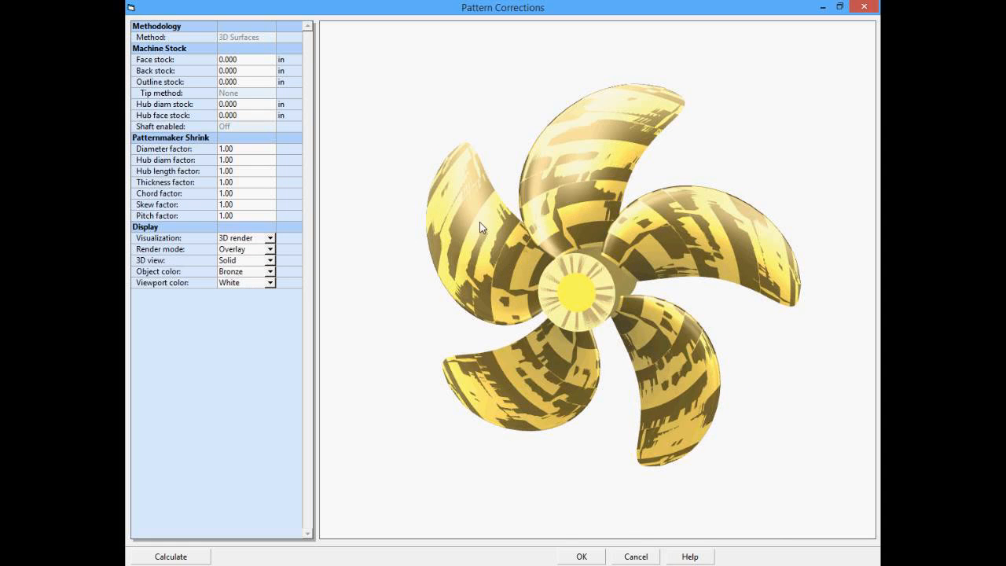
{"action": "left_click_drag", "start_coordinate": [480, 226], "coordinate": [309, 221]}
Set the face, back and outline machine stock to 0.125 in each
{"action": "left_click", "coordinate": [245, 62]}
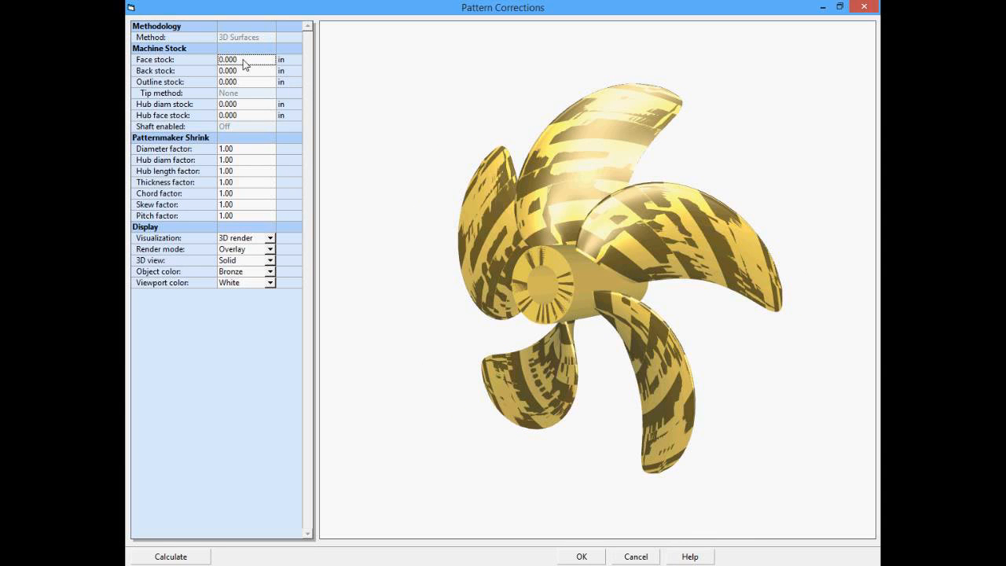
{"action": "type", "text": ".125"}
{"action": "key", "text": "Return"}
{"action": "type", "text": ".125"}
{"action": "key", "text": "Return"}
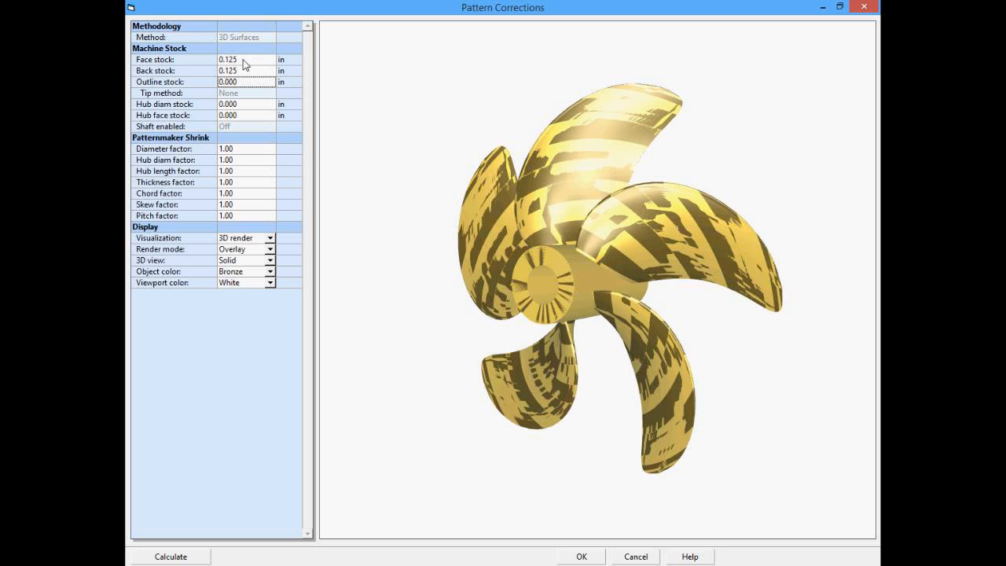
{"action": "type", "text": ".125"}
{"action": "key", "text": "Return"}
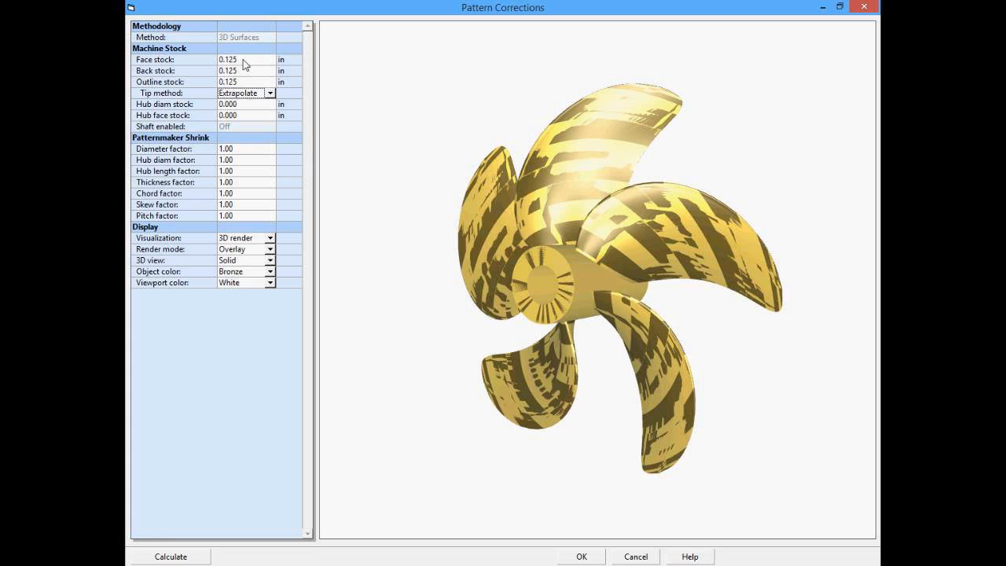
Choose the Simple tip method and set the hub diameter and hub face stock to 0.125 in each
{"action": "left_click", "coordinate": [270, 93]}
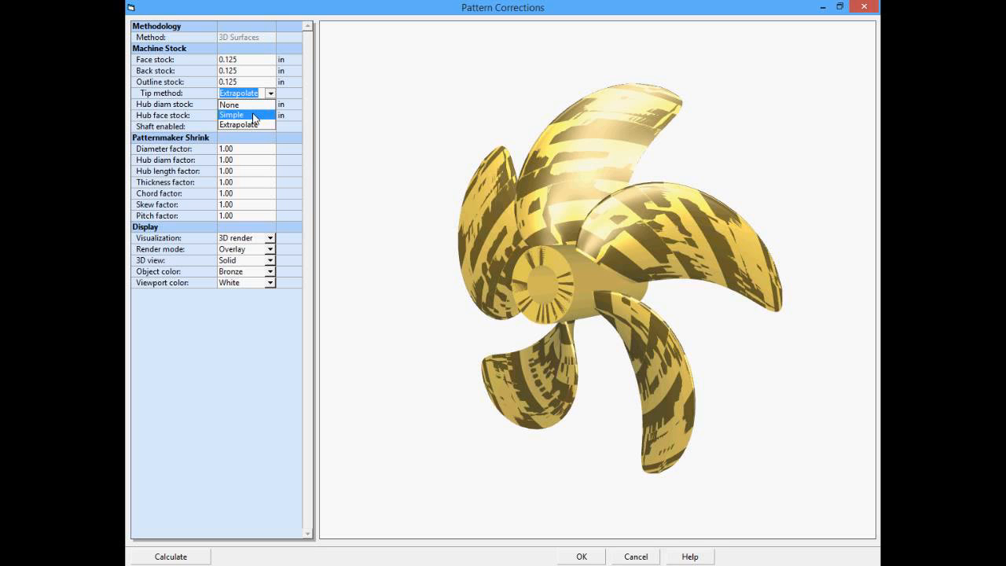
{"action": "left_click", "coordinate": [254, 115]}
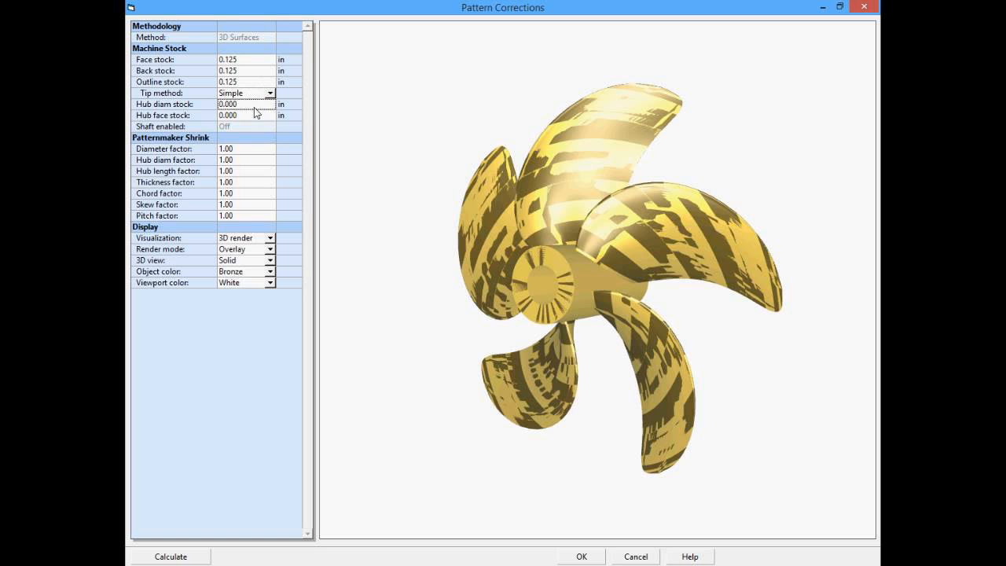
{"action": "left_click", "coordinate": [256, 109]}
{"action": "type", "text": ".125"}
{"action": "left_click", "coordinate": [254, 115]}
{"action": "left_click", "coordinate": [254, 113]}
{"action": "type", "text": ".125"}
{"action": "key", "text": "Tab"}
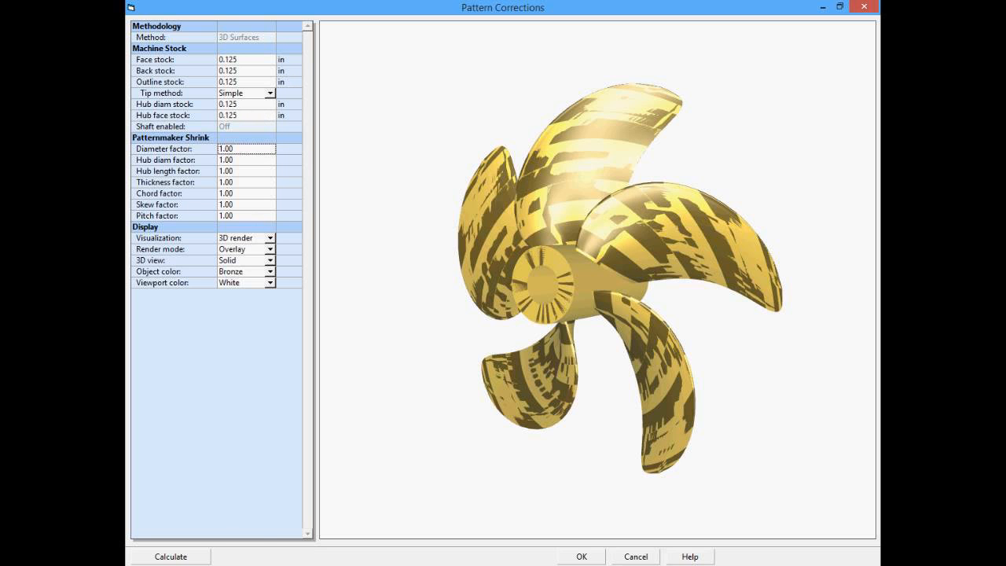
Calculate the corrected pattern and inspect the added stock around the hub and blade roots in the overlay
{"action": "left_click", "coordinate": [168, 560]}
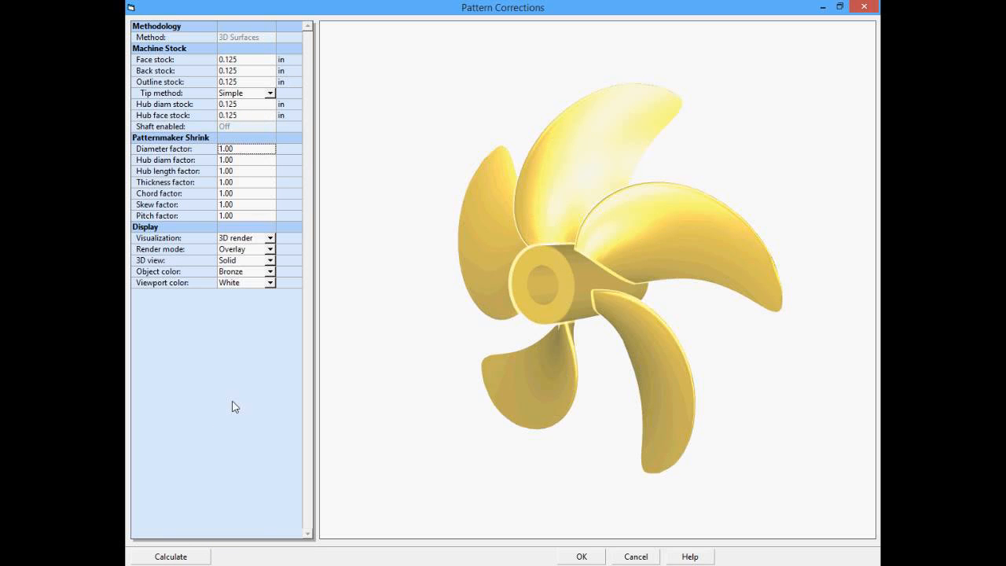
{"action": "left_click_drag", "start_coordinate": [461, 290], "coordinate": [524, 287]}
{"action": "right_click_drag", "start_coordinate": [523, 281], "coordinate": [524, 308]}
{"action": "left_click_drag", "start_coordinate": [524, 307], "coordinate": [540, 219]}
{"action": "right_click_drag", "start_coordinate": [612, 237], "coordinate": [608, 258]}
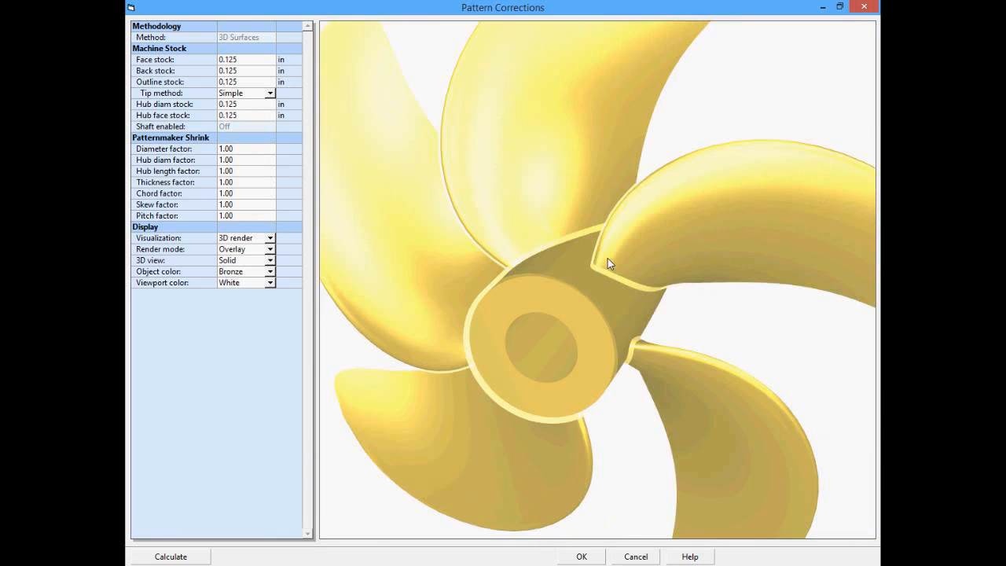
{"action": "left_click_drag", "start_coordinate": [607, 259], "coordinate": [597, 300]}
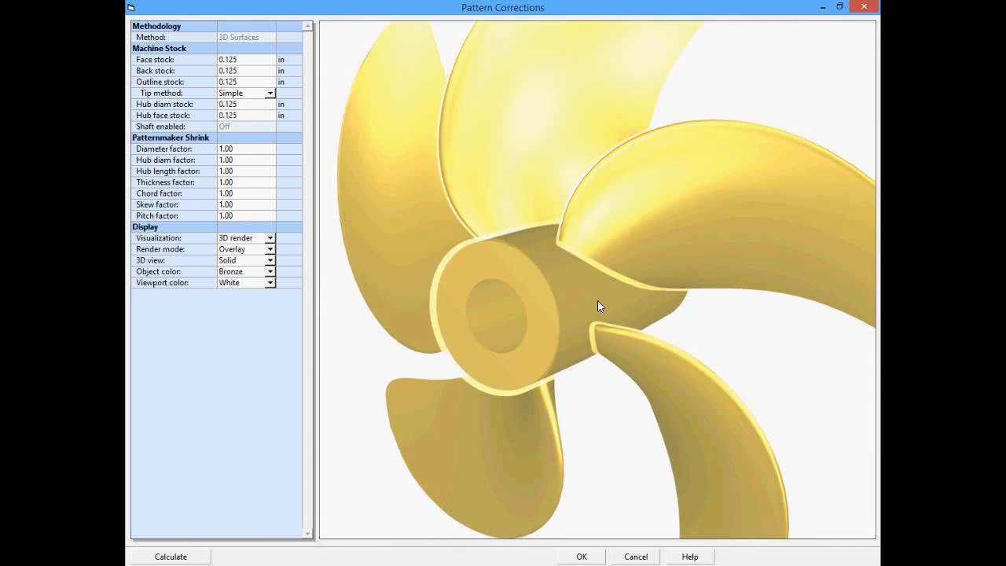
Accept the corrections, agree to make the pattern geometry the active project, and recalculate it
{"action": "left_click", "coordinate": [581, 557]}
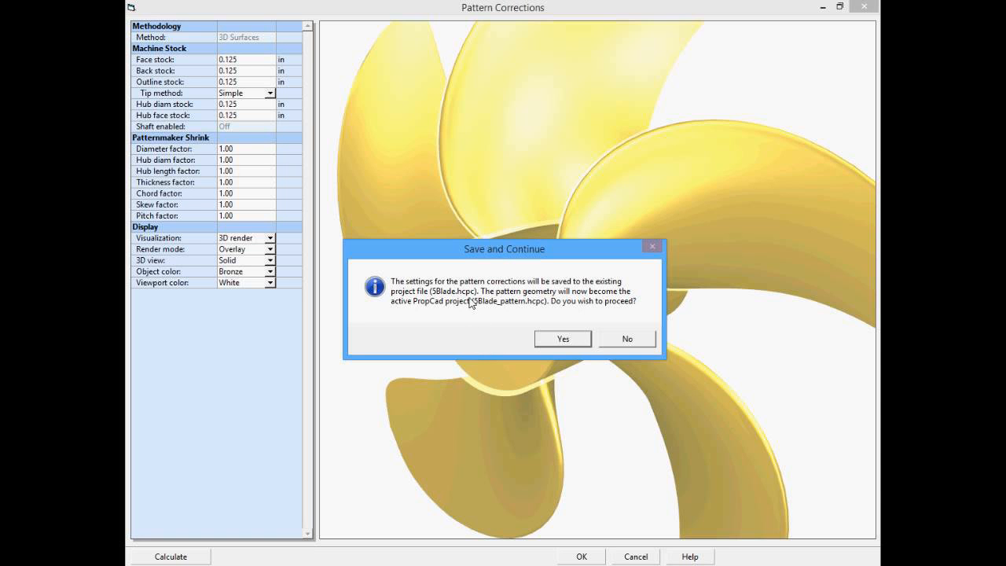
{"action": "left_click", "coordinate": [562, 339]}
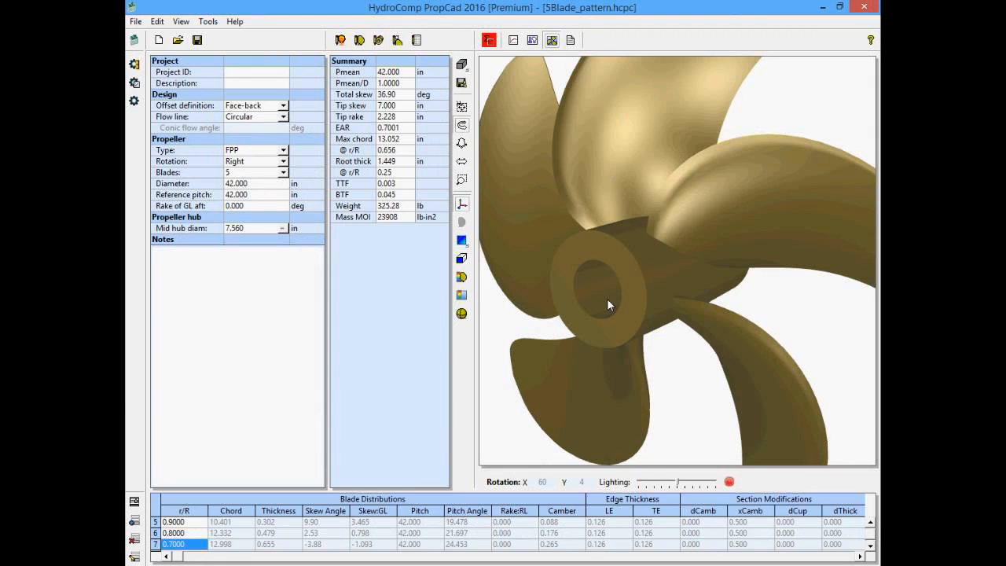
{"action": "left_click_drag", "start_coordinate": [607, 300], "coordinate": [550, 110]}
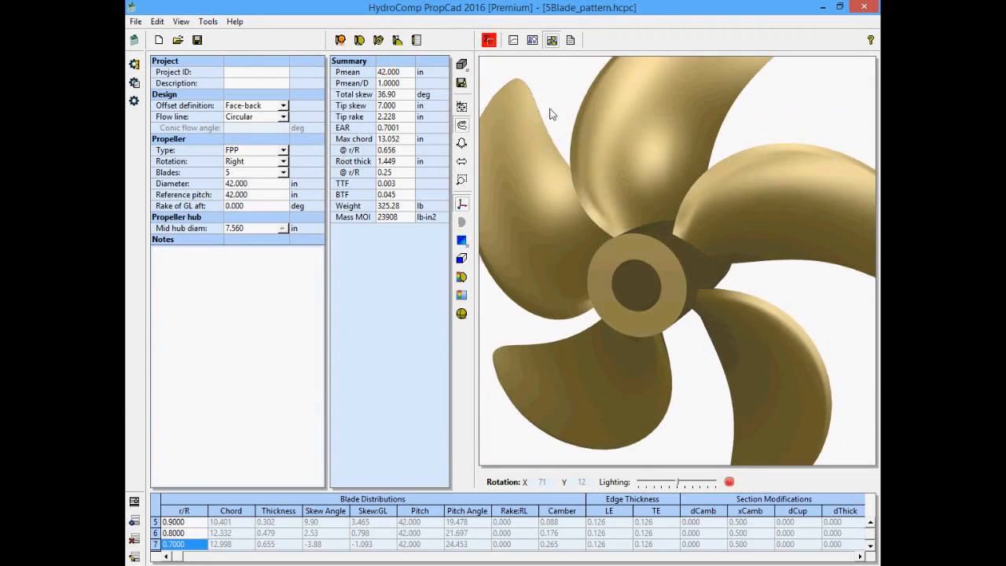
{"action": "left_click", "coordinate": [488, 40]}
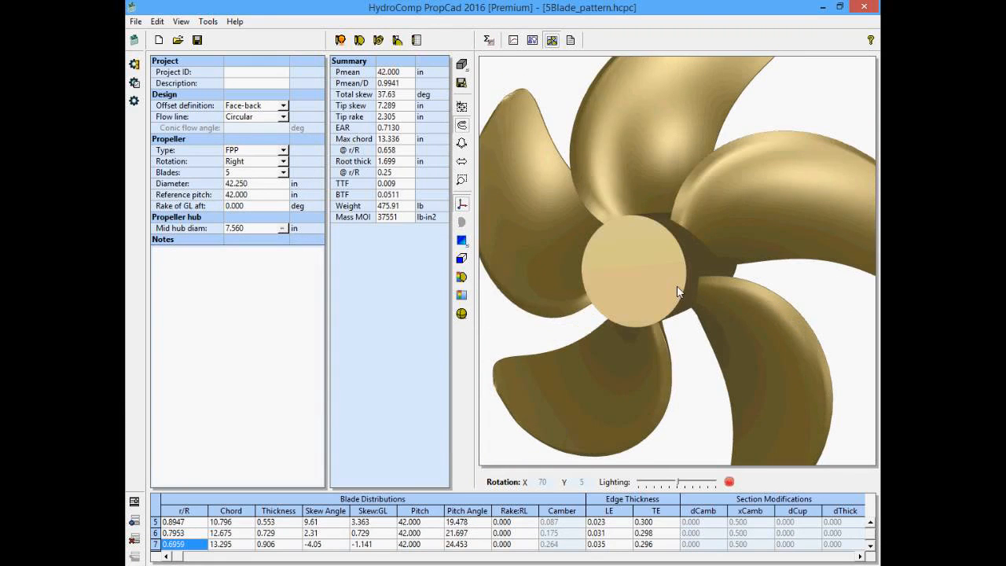
Examine the pattern's blade distribution table, the section plot at r/R 0.4970 and the 3D propeller
{"action": "mouse_move", "coordinate": [677, 286]}
{"action": "left_mouse_down"}
{"action": "mouse_move", "coordinate": [665, 287]}
{"action": "mouse_move", "coordinate": [690, 289]}
{"action": "left_mouse_up"}
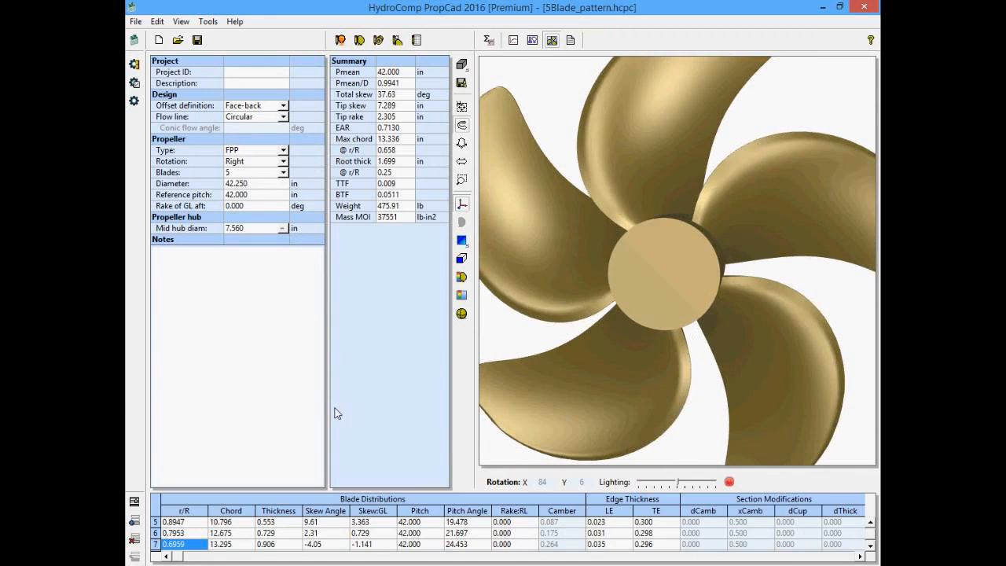
{"action": "left_click", "coordinate": [289, 431]}
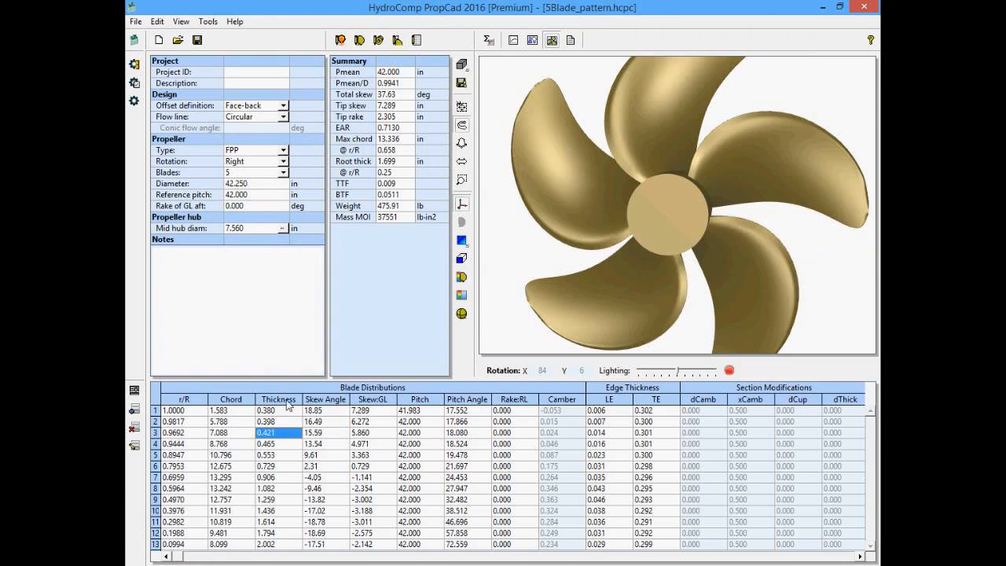
{"action": "left_click", "coordinate": [272, 501]}
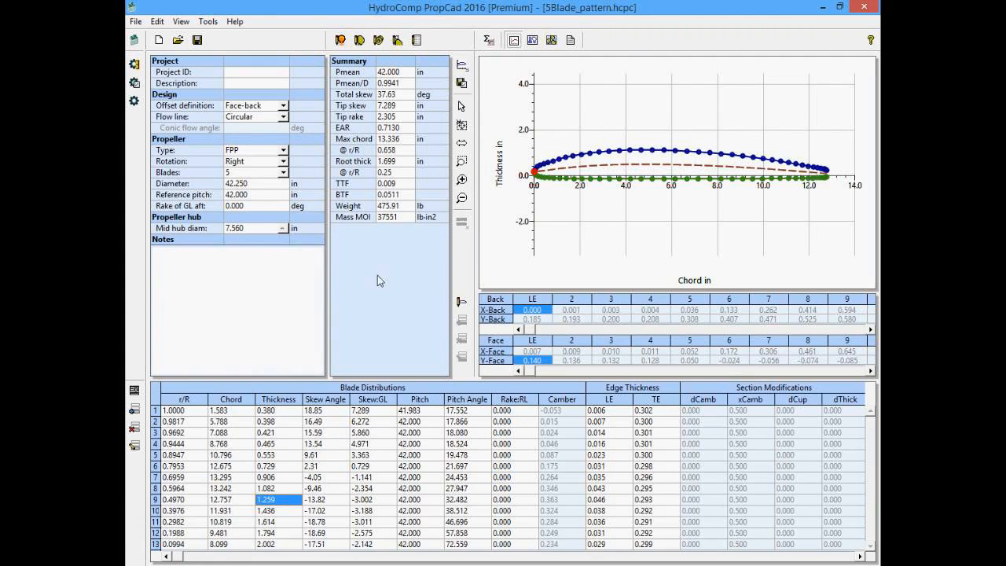
{"action": "left_click", "coordinate": [552, 40]}
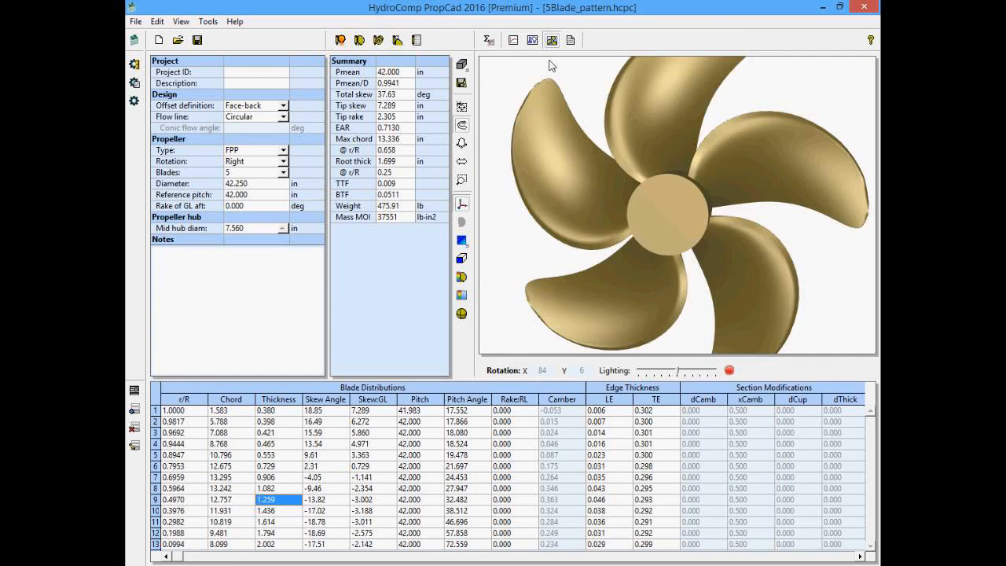
{"action": "left_click_drag", "start_coordinate": [552, 65], "coordinate": [603, 175]}
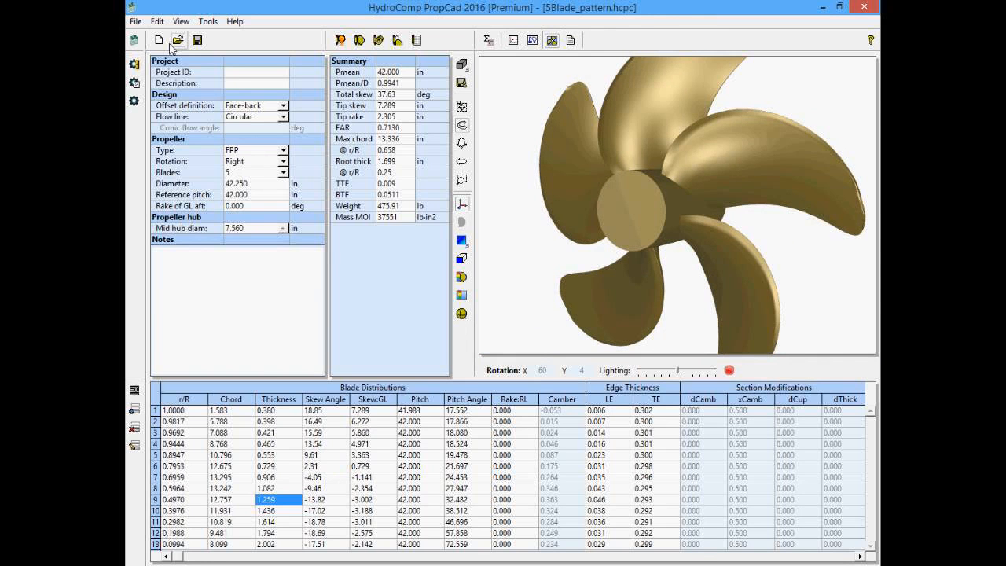
Save the pattern project under the new name 5blade_machining in the current folder
{"action": "left_click", "coordinate": [136, 24]}
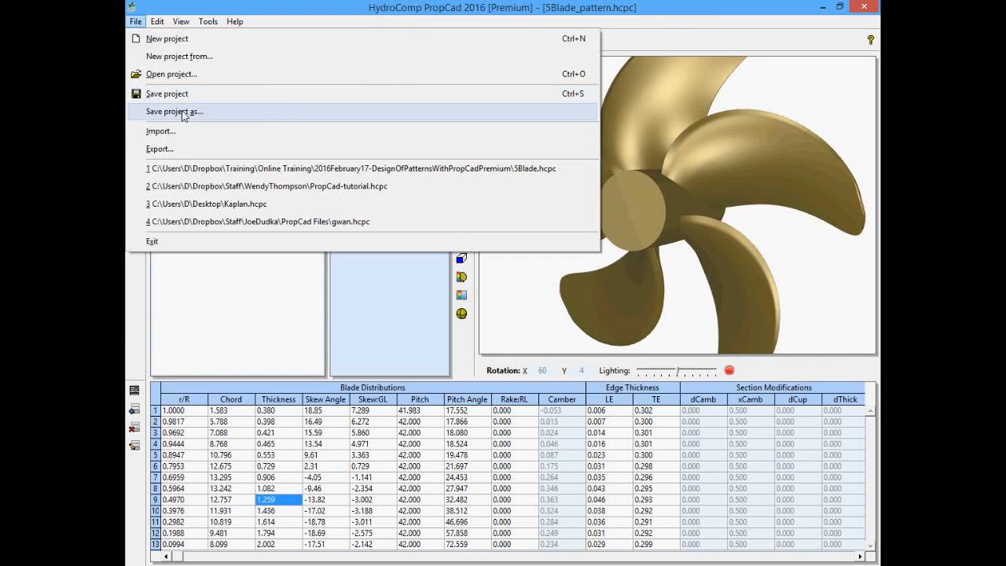
{"action": "left_click", "coordinate": [175, 112]}
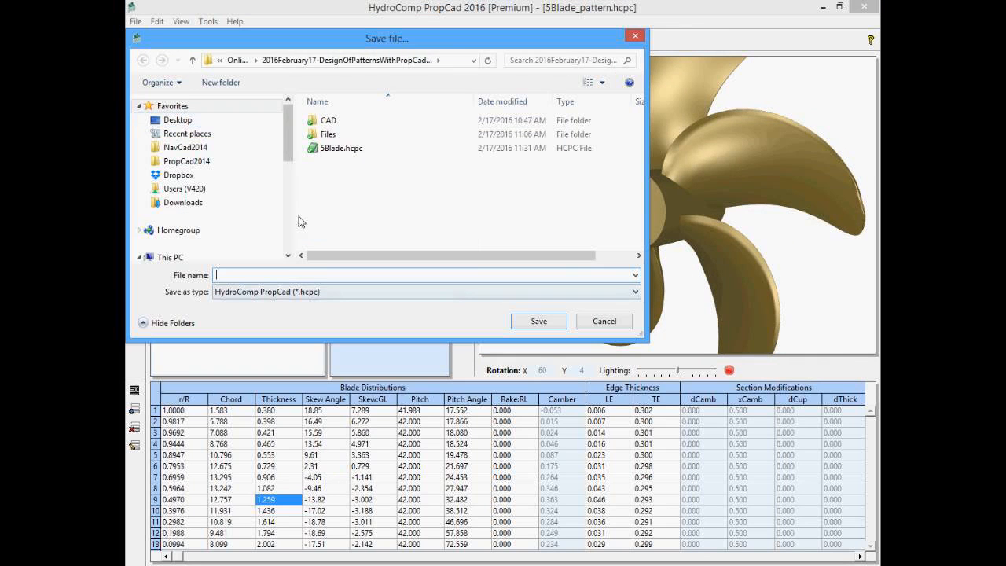
{"action": "type", "text": "5"}
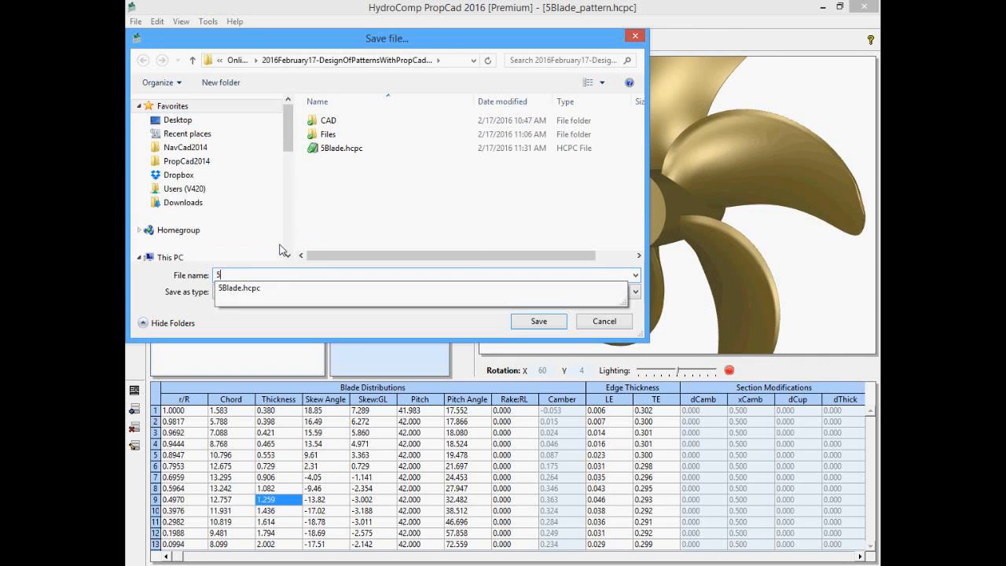
{"action": "type", "text": "blade_mach"}
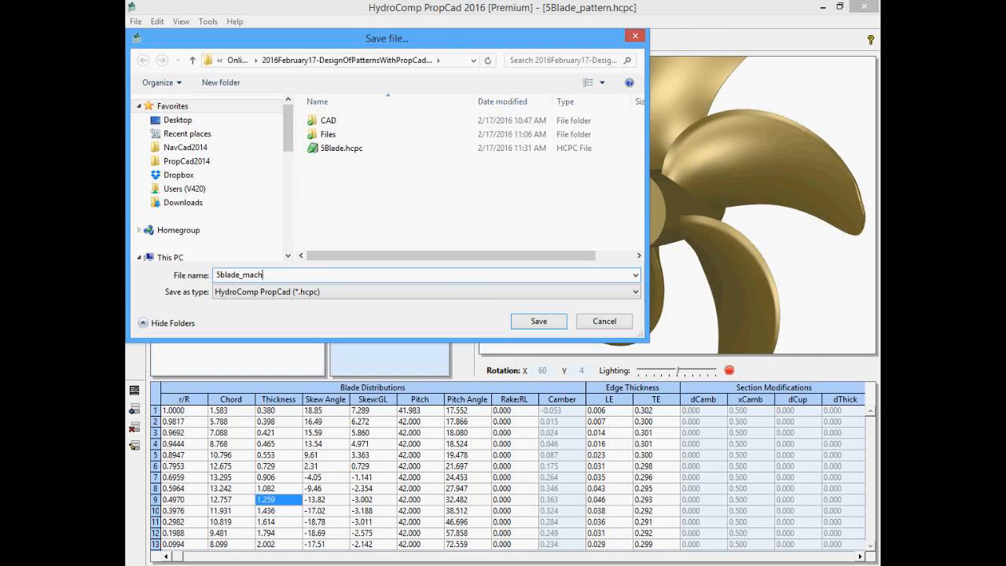
{"action": "type", "text": "iningmo"}
{"action": "key", "text": "BackSpace"}
{"action": "key", "text": "BackSpace"}
{"action": "key", "text": "Return"}
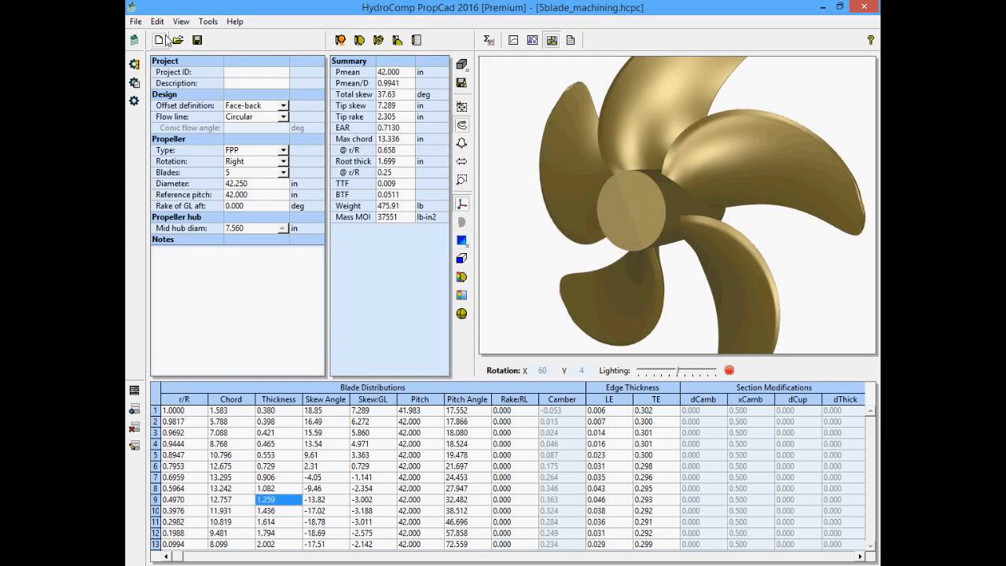
Reopen the original 5Blade.hcpc project and bring up its Pattern Corrections in a taller window
{"action": "left_click", "coordinate": [136, 21]}
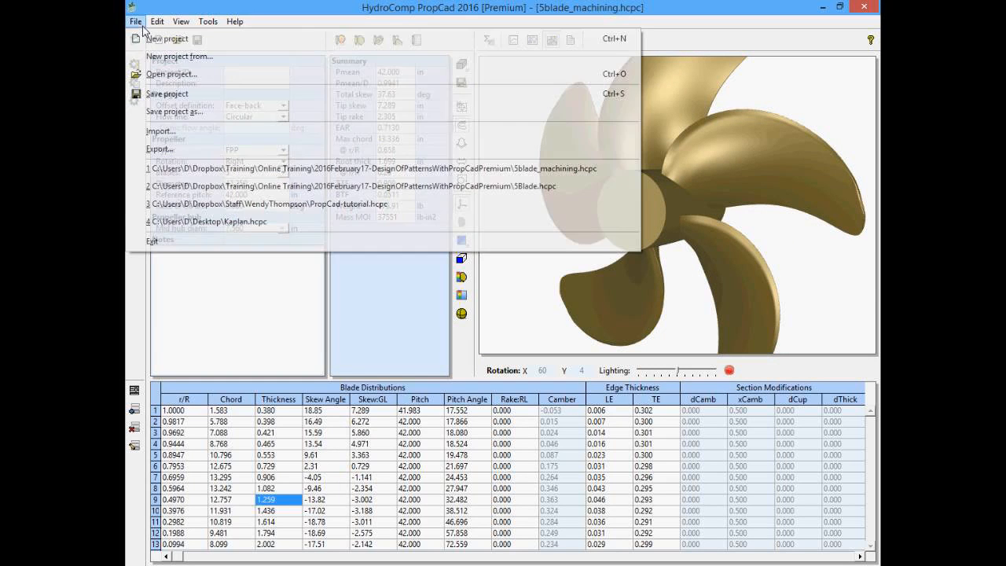
{"action": "left_click", "coordinate": [192, 186]}
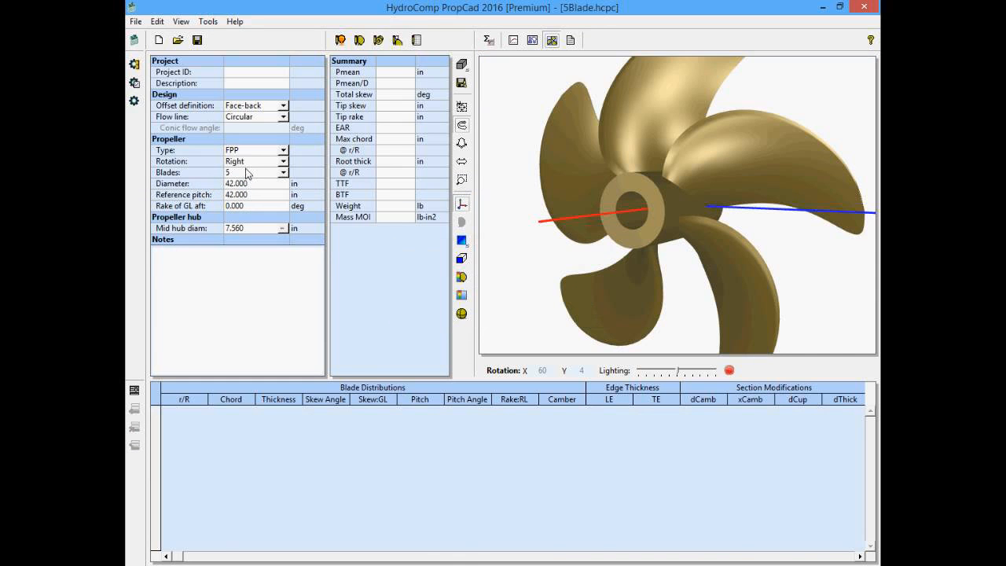
{"action": "left_click", "coordinate": [207, 21]}
{"action": "mouse_move", "coordinate": [235, 91]}
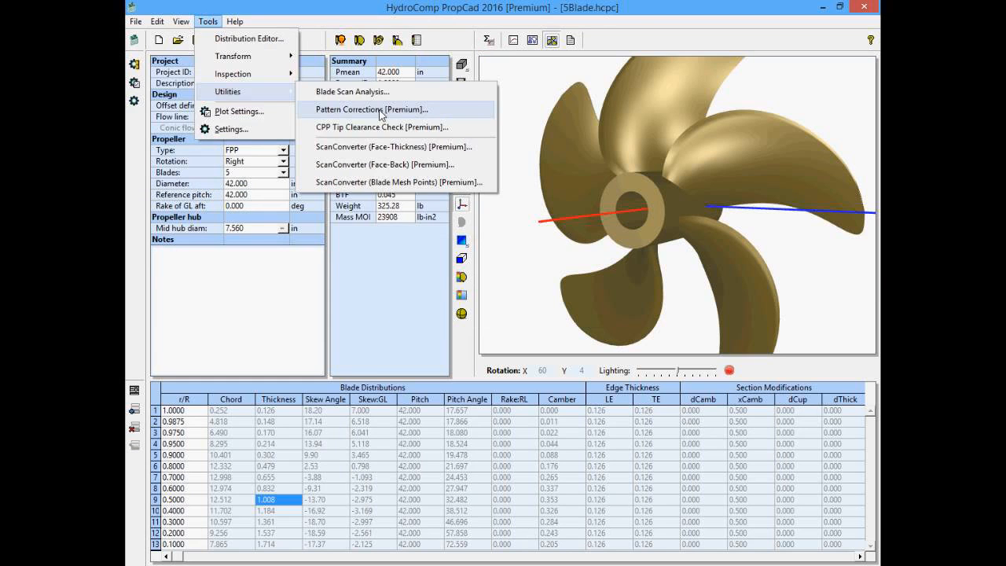
{"action": "left_click", "coordinate": [380, 110]}
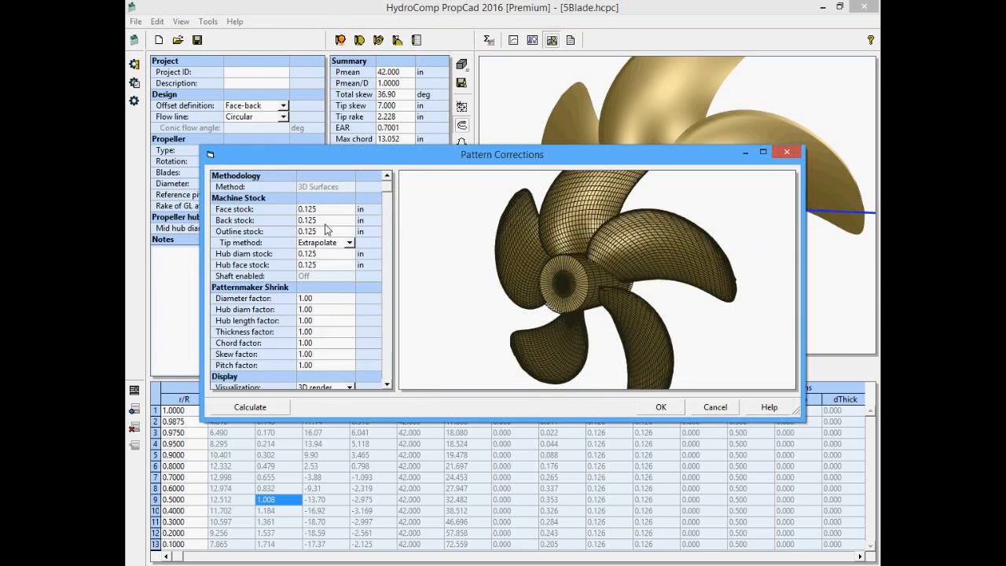
{"action": "left_click_drag", "start_coordinate": [361, 154], "coordinate": [377, 76]}
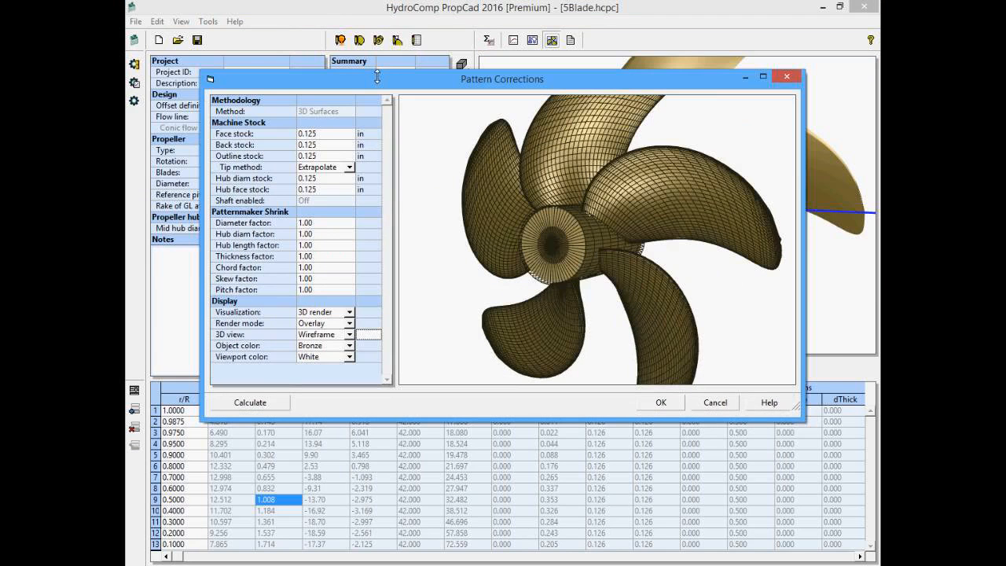
Set the patternmaker shrink factors for diameter, hub diameter and hub length to 1.055
{"action": "left_click_drag", "start_coordinate": [476, 202], "coordinate": [487, 223]}
{"action": "left_click", "coordinate": [336, 226]}
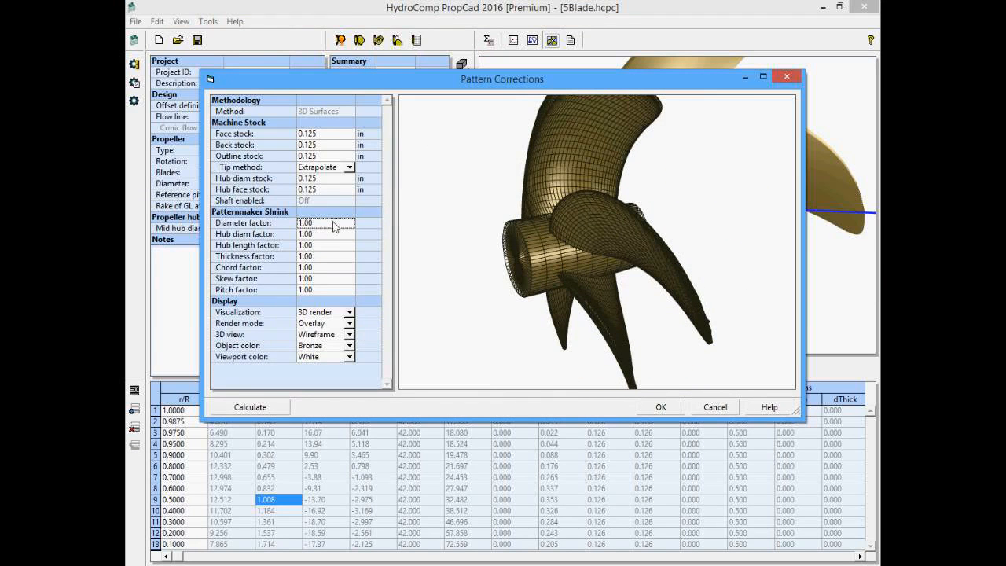
{"action": "type", "text": "1.055"}
{"action": "key", "text": "Return"}
{"action": "left_click", "coordinate": [333, 234]}
{"action": "left_click", "coordinate": [326, 225]}
{"action": "left_click", "coordinate": [322, 235]}
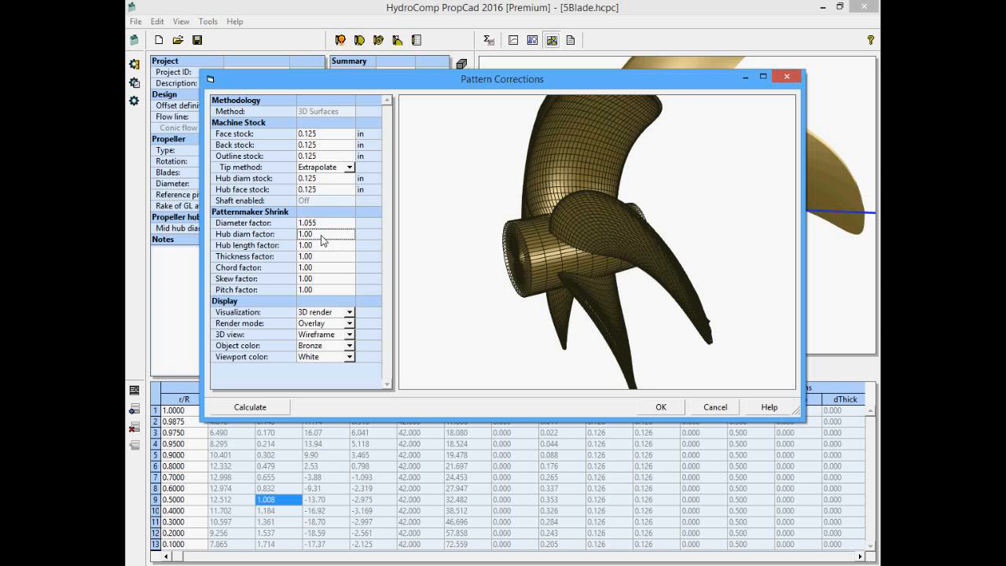
{"action": "type", "text": "1.055"}
{"action": "left_click", "coordinate": [334, 245]}
{"action": "type", "text": "1.055"}
Set the patternmaker shrink thickness and chord factors to 1.055
{"action": "left_click", "coordinate": [326, 259]}
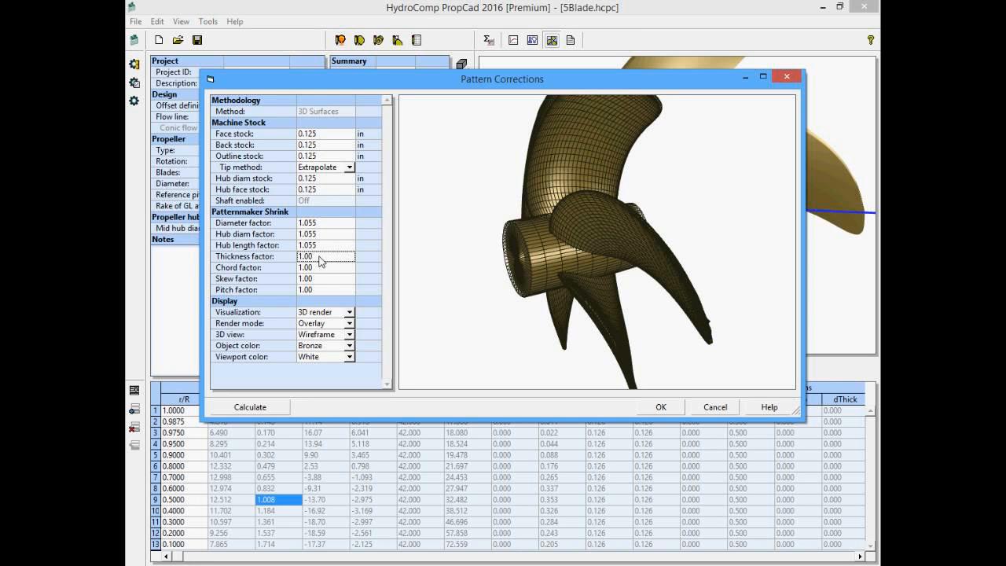
{"action": "type", "text": "1.055"}
{"action": "key", "text": "Return"}
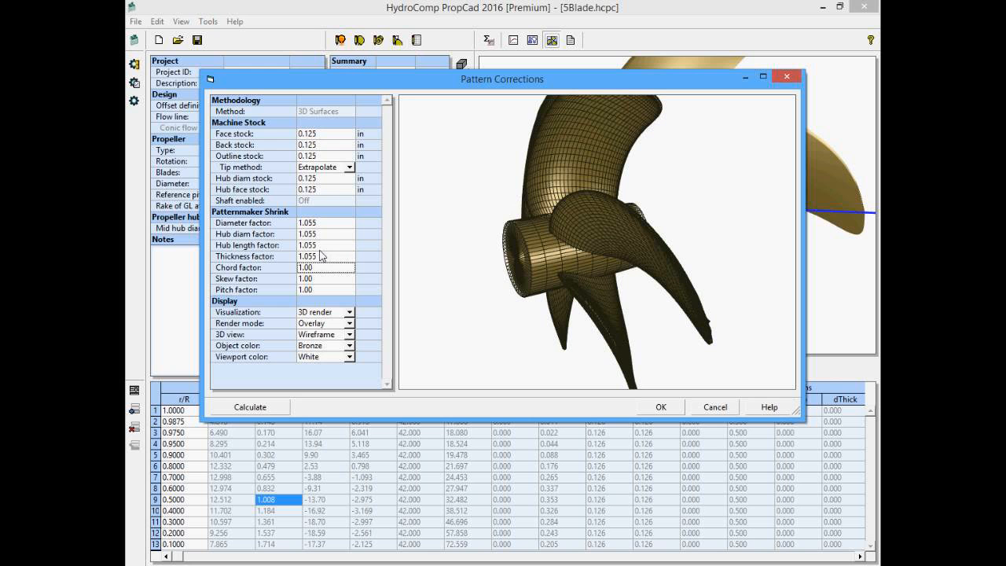
{"action": "type", "text": "1.055"}
{"action": "key", "text": "Return"}
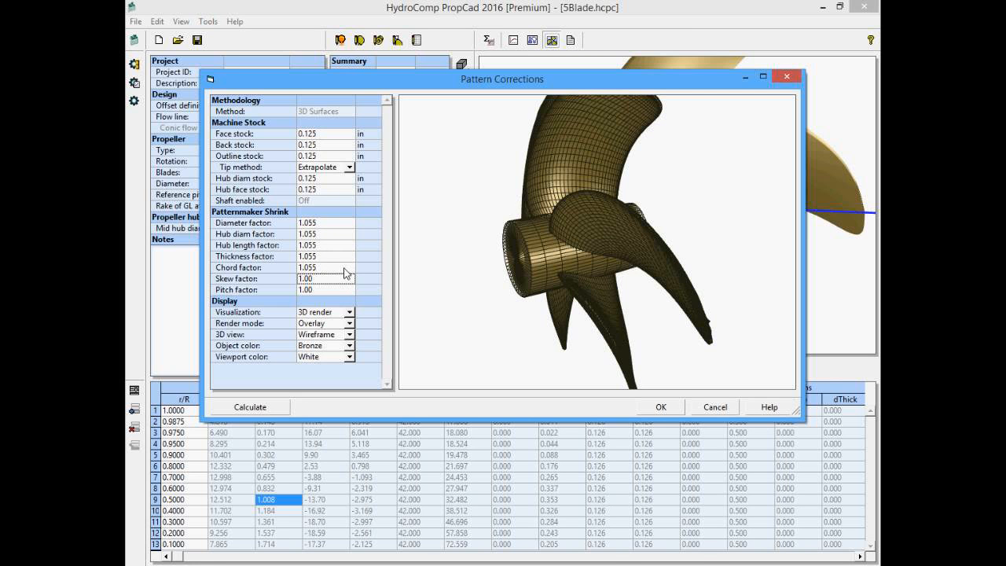
Set the pitch shrink factor to 1.055 and calculate the corrected pattern preview over the propeller
{"action": "left_click_drag", "start_coordinate": [513, 248], "coordinate": [537, 231]}
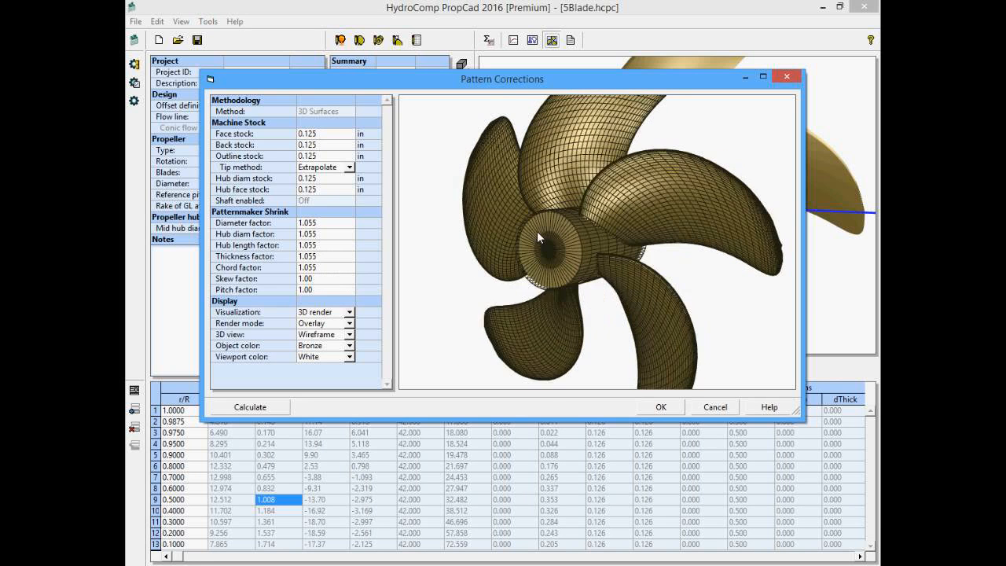
{"action": "left_click", "coordinate": [322, 289]}
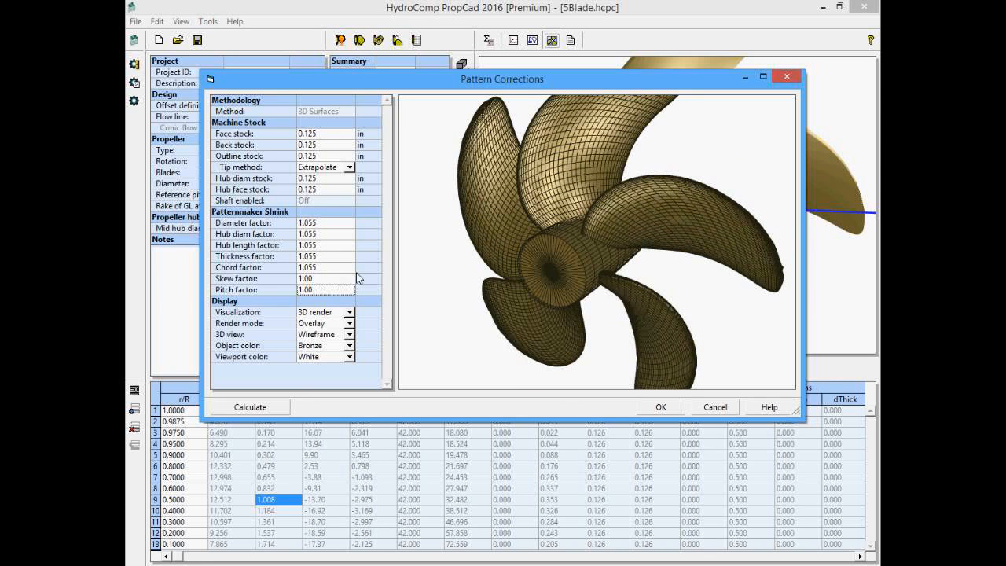
{"action": "type", "text": "1.055"}
{"action": "key", "text": "Return"}
{"action": "left_click", "coordinate": [259, 409]}
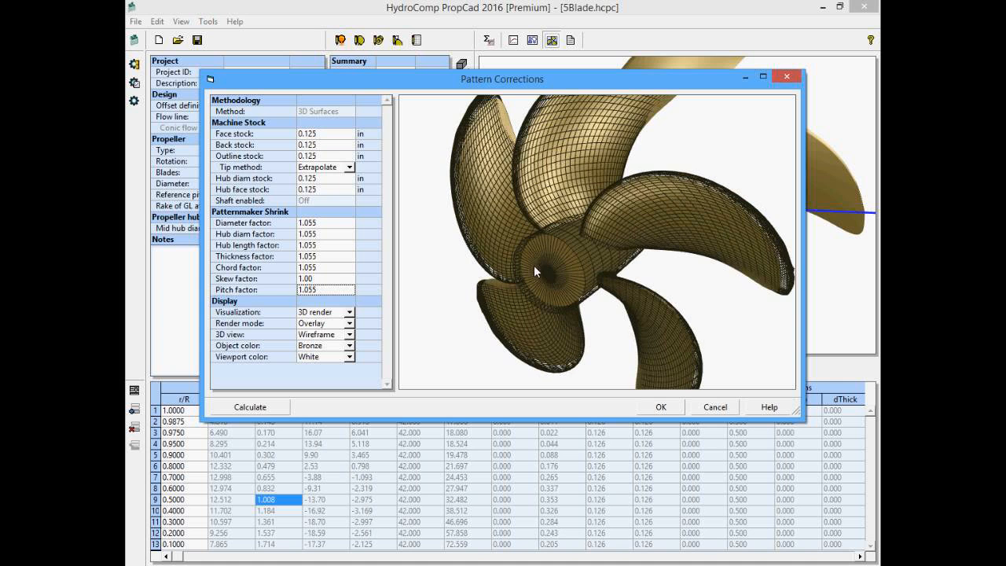
{"action": "mouse_move", "coordinate": [535, 266]}
{"action": "left_mouse_down"}
{"action": "mouse_move", "coordinate": [561, 251]}
{"action": "mouse_move", "coordinate": [541, 257]}
{"action": "mouse_move", "coordinate": [527, 244]}
{"action": "mouse_move", "coordinate": [523, 360]}
{"action": "mouse_move", "coordinate": [545, 271]}
{"action": "mouse_move", "coordinate": [534, 285]}
{"action": "mouse_move", "coordinate": [548, 286]}
{"action": "mouse_move", "coordinate": [526, 286]}
{"action": "mouse_move", "coordinate": [527, 266]}
{"action": "mouse_move", "coordinate": [552, 275]}
{"action": "mouse_move", "coordinate": [560, 260]}
{"action": "mouse_move", "coordinate": [601, 275]}
{"action": "mouse_move", "coordinate": [601, 264]}
{"action": "mouse_move", "coordinate": [613, 287]}
{"action": "mouse_move", "coordinate": [544, 284]}
{"action": "left_mouse_up"}
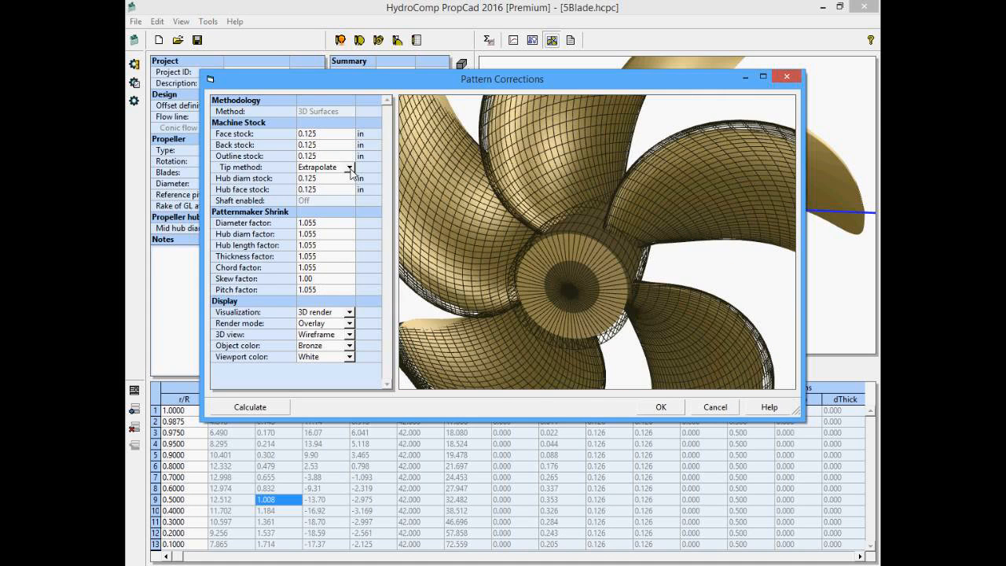
Change the tip method to Simple, accept the corrections as the active pattern project, and recalculate it
{"action": "left_click", "coordinate": [349, 168]}
{"action": "left_click", "coordinate": [338, 178]}
{"action": "left_click", "coordinate": [658, 408]}
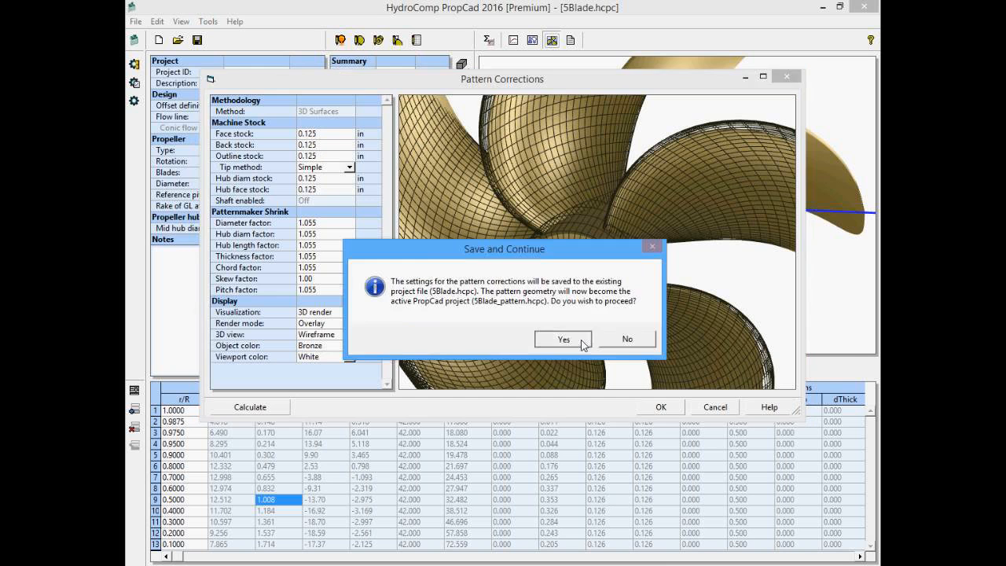
{"action": "left_click", "coordinate": [563, 338]}
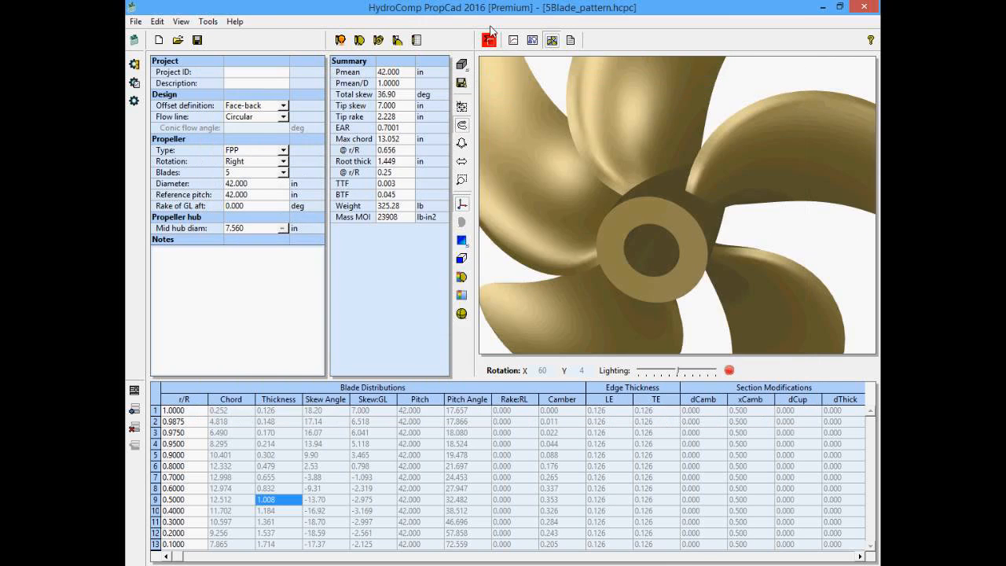
{"action": "left_click", "coordinate": [489, 37]}
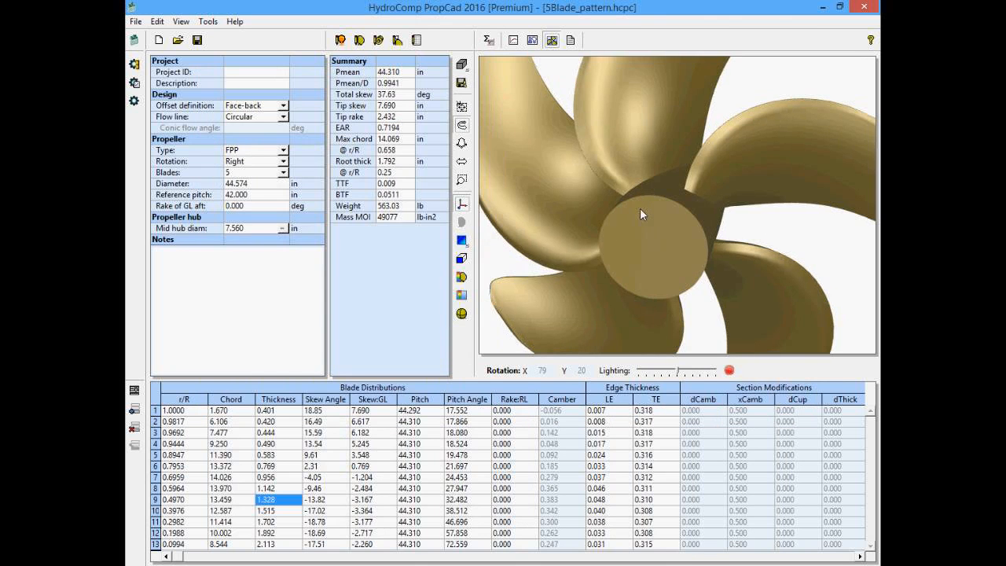
Examine the corrected 3D propeller and the section plots at r/R 0.5964, 0.4970, 0.2982 and 0.7953
{"action": "left_click_drag", "start_coordinate": [639, 208], "coordinate": [607, 149]}
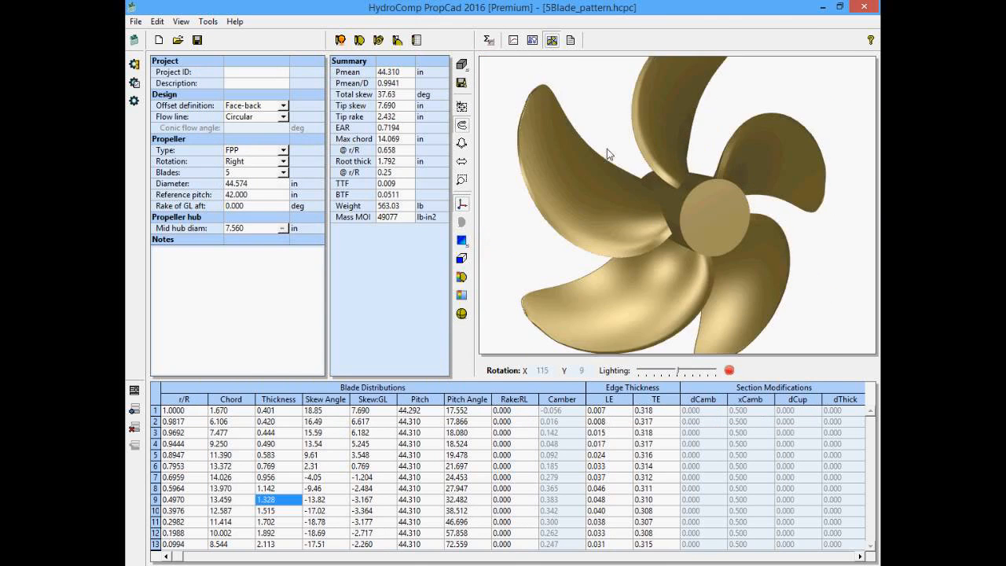
{"action": "left_click", "coordinate": [513, 39]}
{"action": "left_click", "coordinate": [338, 488]}
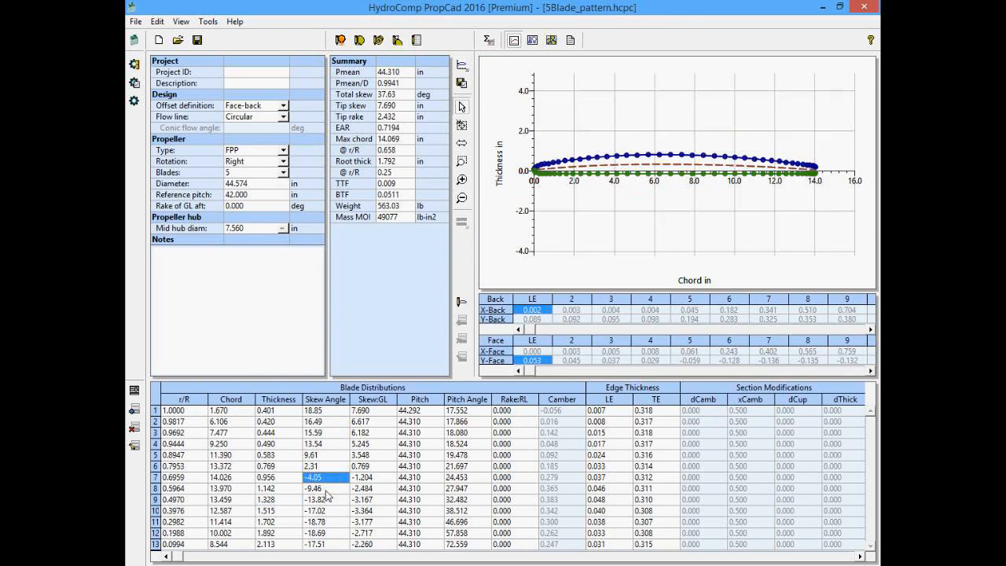
{"action": "left_click", "coordinate": [330, 499]}
{"action": "left_click", "coordinate": [325, 523]}
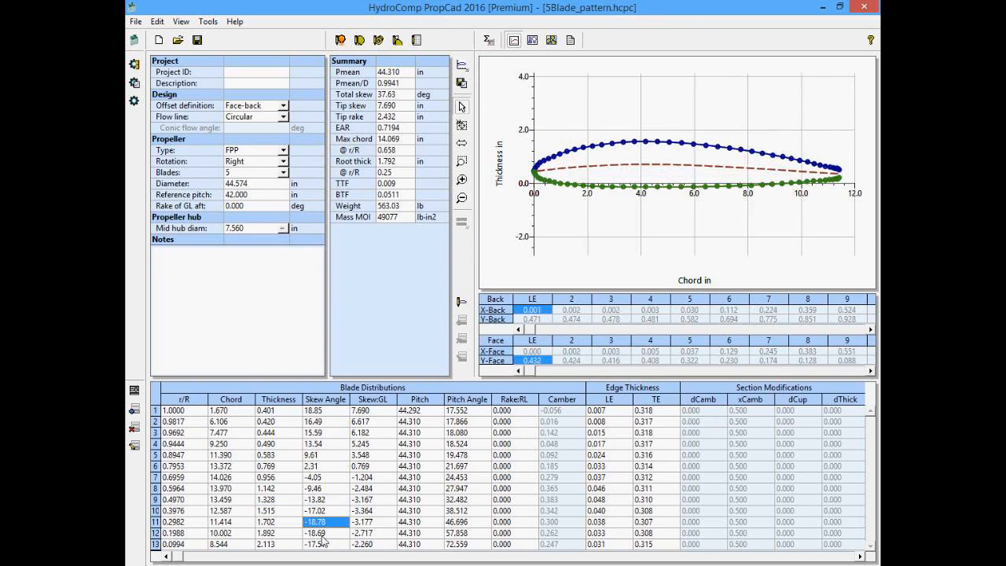
{"action": "left_click", "coordinate": [335, 468]}
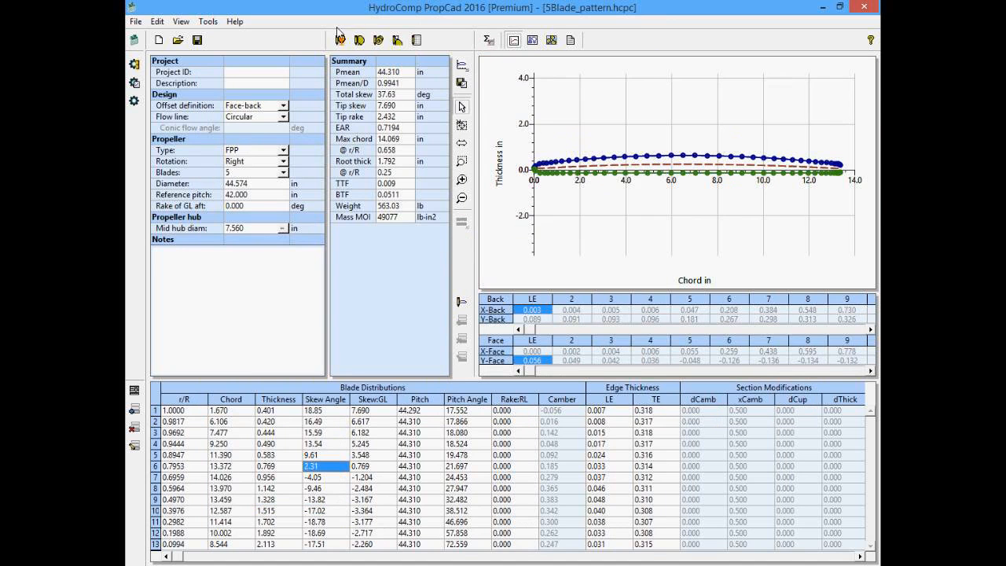
Export the pattern as the IGES 4.0 file 5Blade_pattern.igs with section density as entered and the offered surface selection
{"action": "left_click", "coordinate": [136, 22]}
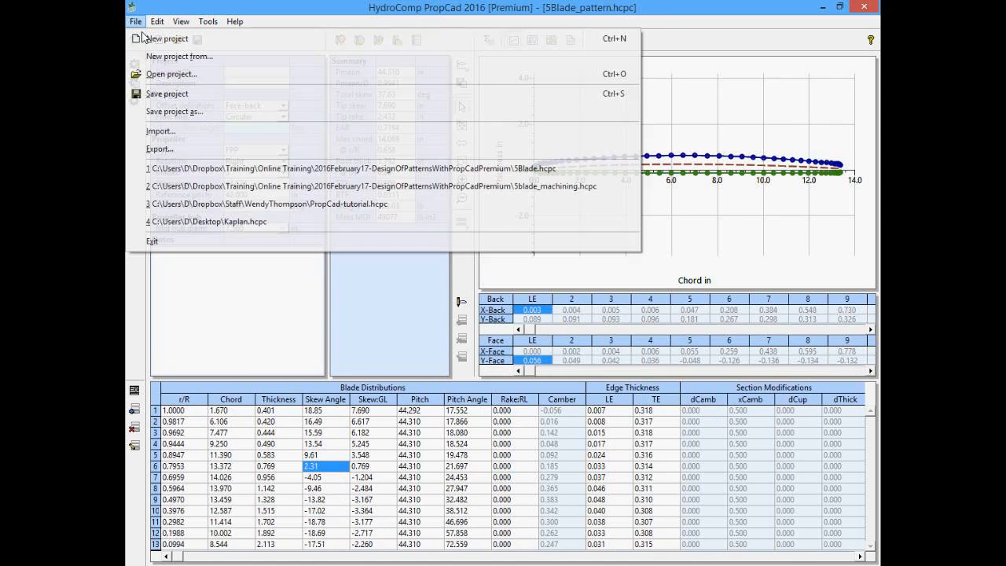
{"action": "left_click", "coordinate": [181, 155]}
{"action": "left_click", "coordinate": [292, 292]}
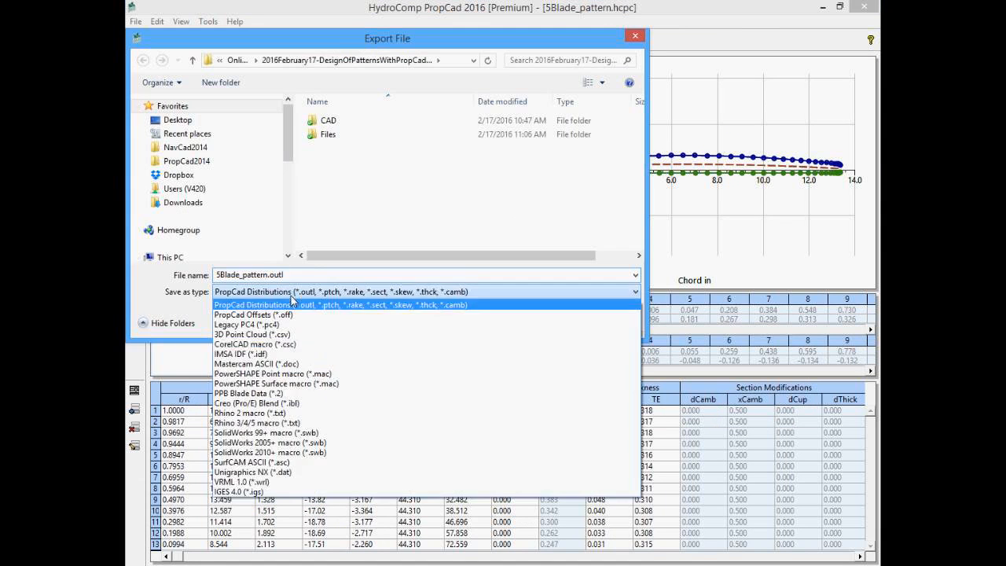
{"action": "left_click", "coordinate": [279, 493]}
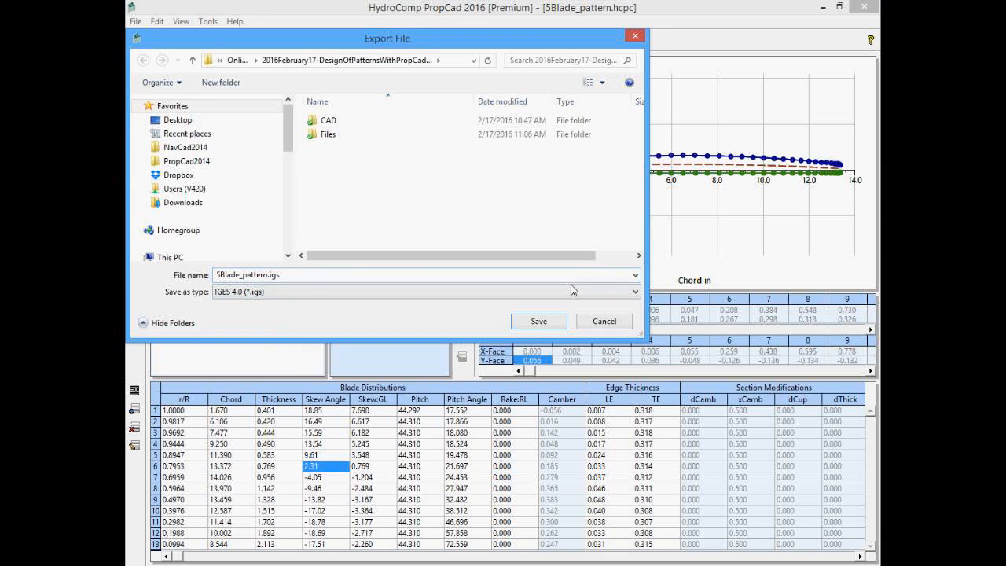
{"action": "left_click", "coordinate": [538, 324]}
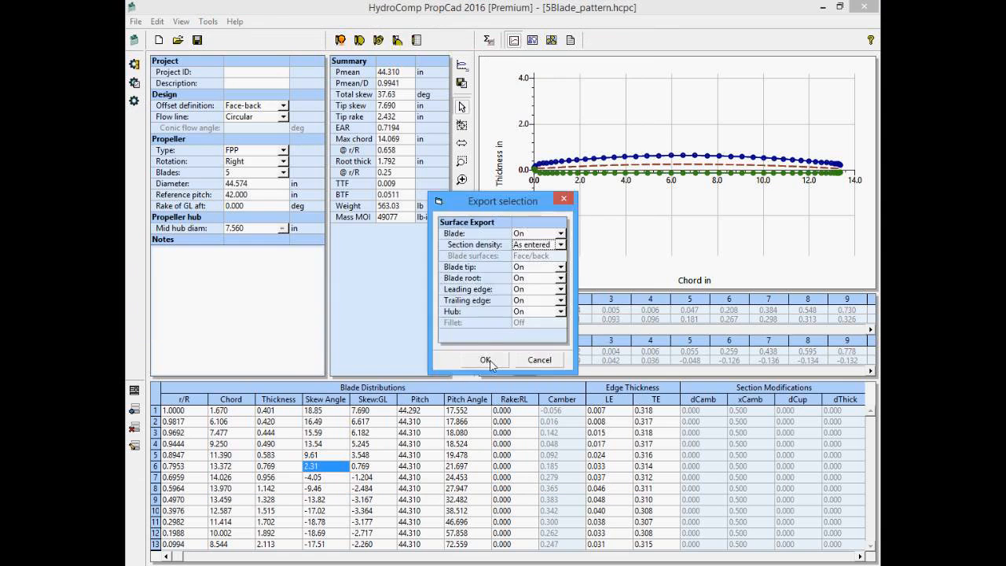
{"action": "left_click", "coordinate": [488, 361]}
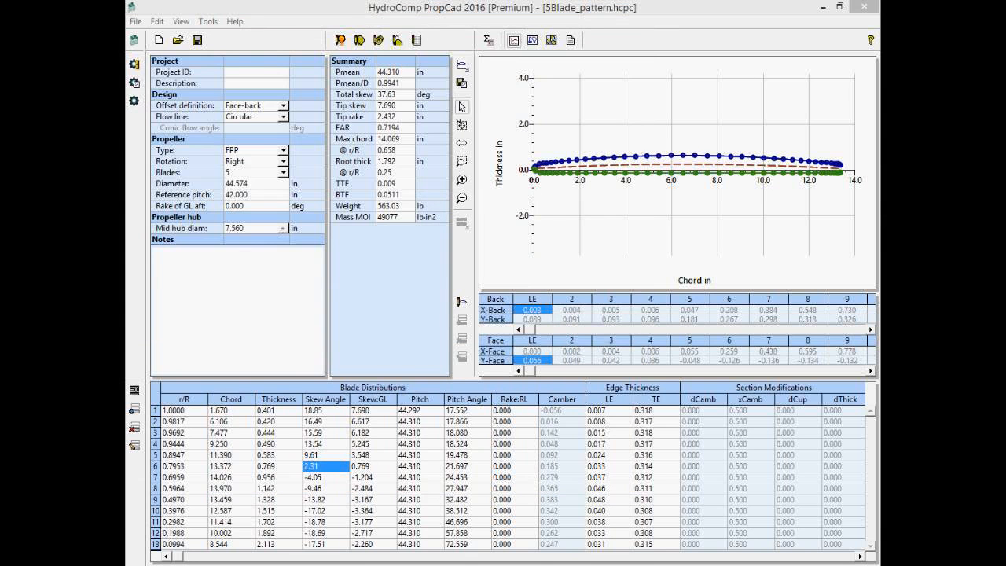
Switch to Comparison.3dm in Rhinoceros, show its layer list and inspect the design propeller's hub up close
{"action": "left_click_drag", "start_coordinate": [0, 74], "coordinate": [538, 3]}
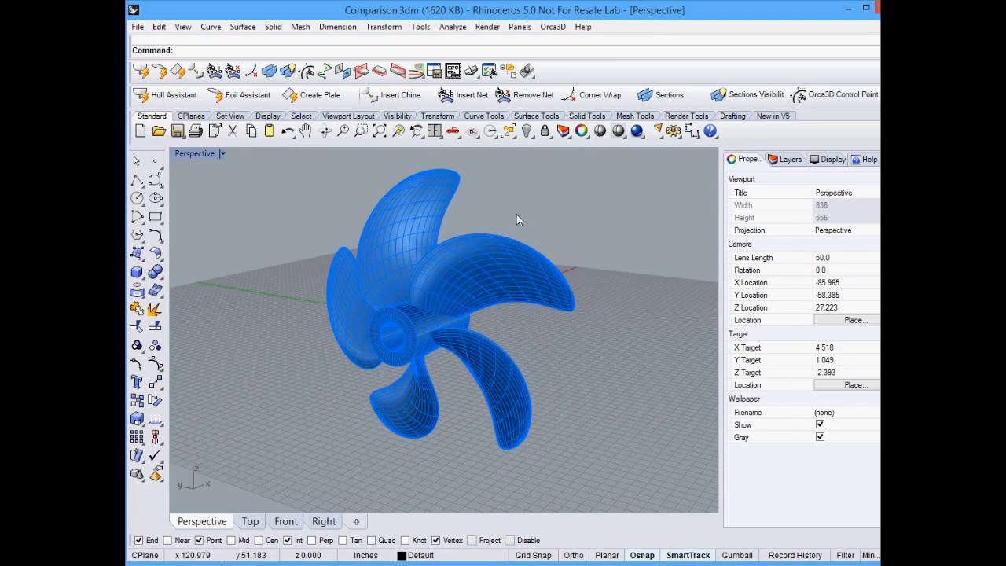
{"action": "right_click_drag", "start_coordinate": [539, 210], "coordinate": [803, 162]}
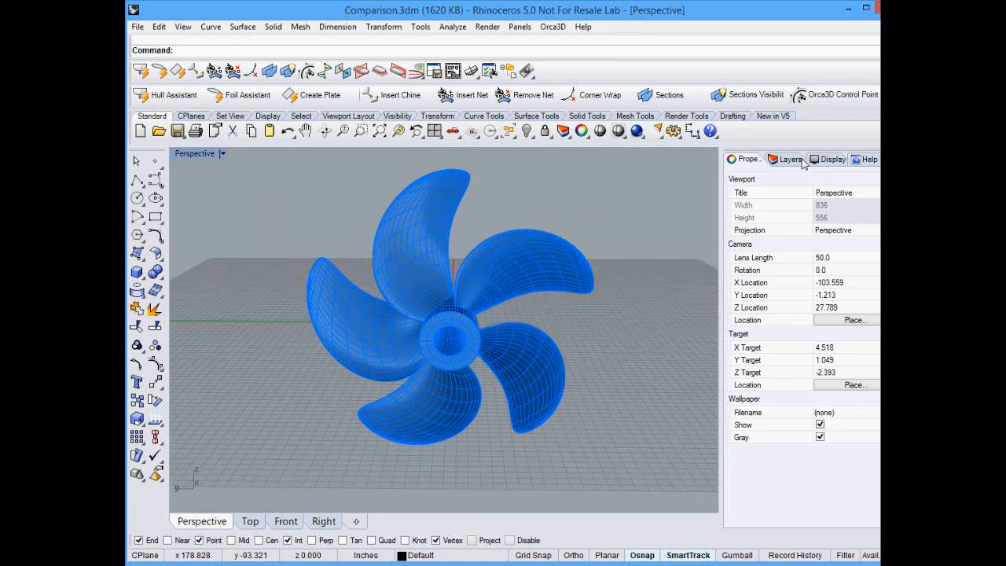
{"action": "left_click", "coordinate": [790, 159]}
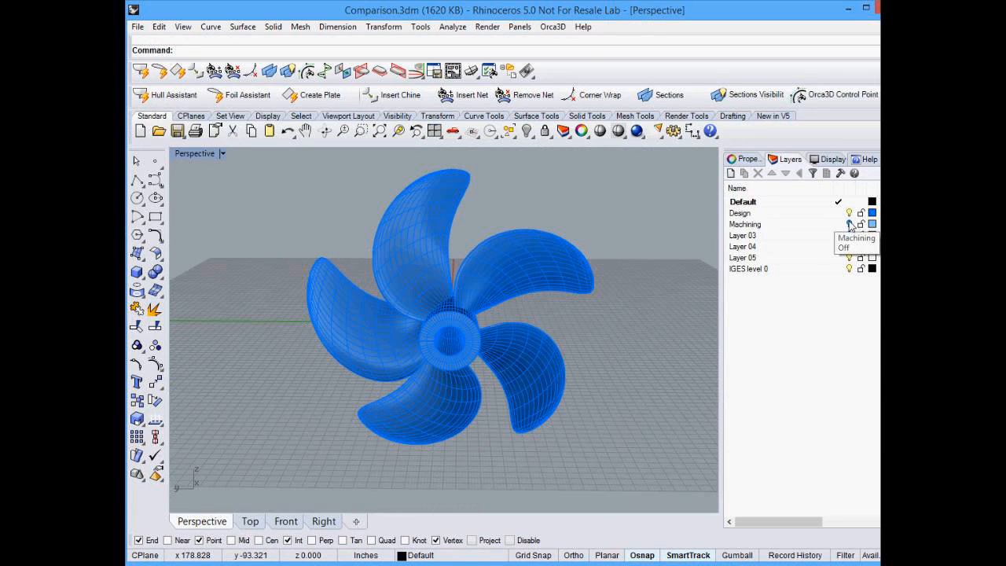
{"action": "right_click_drag", "start_coordinate": [553, 220], "coordinate": [563, 220]}
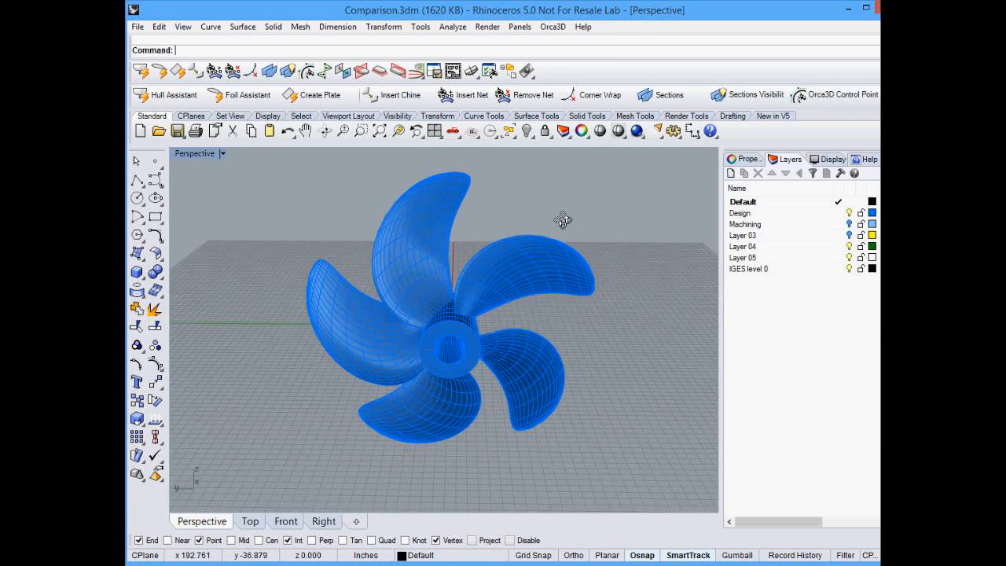
{"action": "scroll", "coordinate": [473, 271], "scroll_direction": "up", "scroll_amount": 6}
{"action": "scroll", "coordinate": [396, 426], "scroll_direction": "up", "scroll_amount": 5}
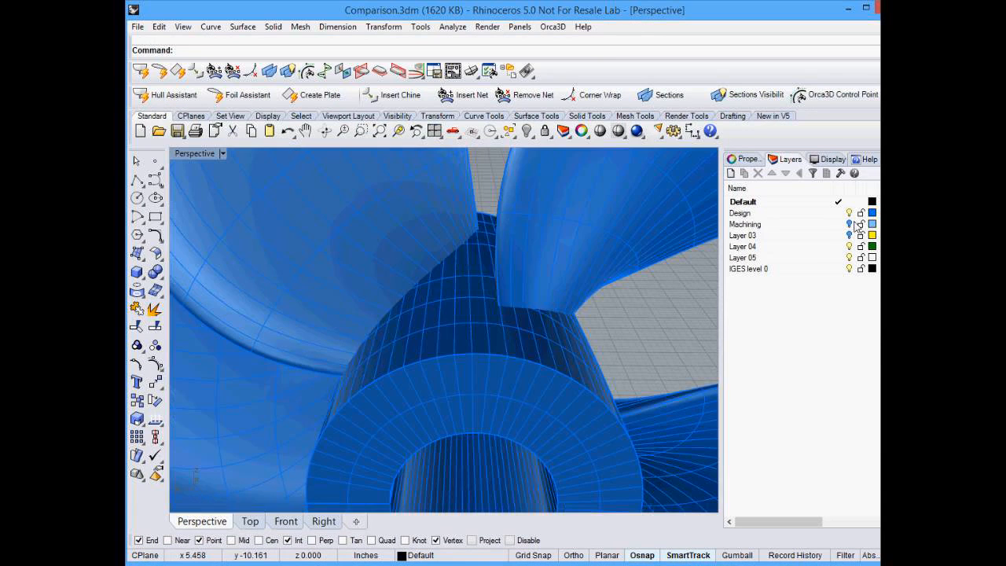
Turn on the Machining layer and compare its blades and hub with the design propeller
{"action": "left_click", "coordinate": [848, 224]}
{"action": "right_click_drag", "start_coordinate": [631, 303], "coordinate": [846, 222]}
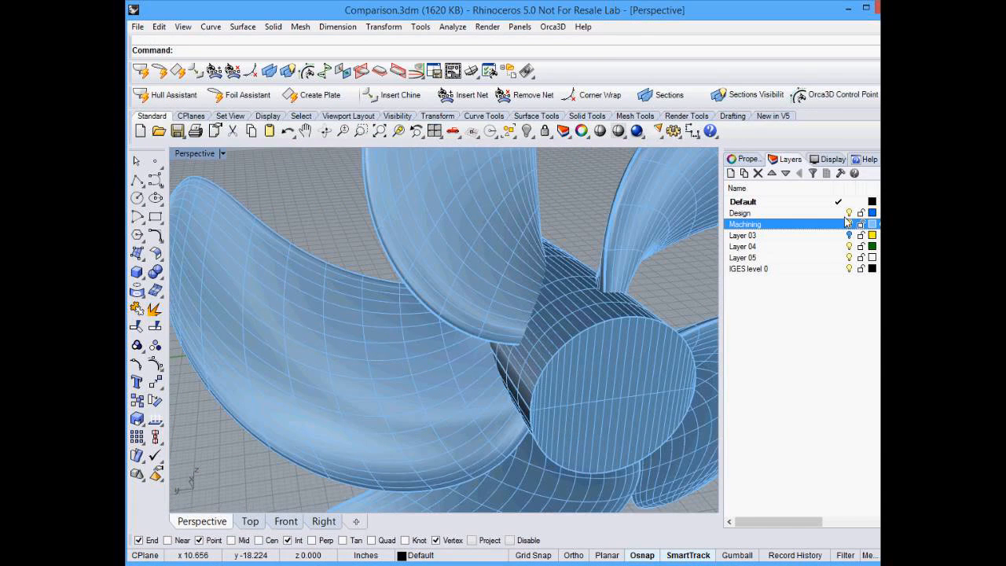
{"action": "left_click", "coordinate": [849, 224]}
{"action": "left_click", "coordinate": [849, 224]}
{"action": "right_click_drag", "start_coordinate": [659, 275], "coordinate": [659, 297]}
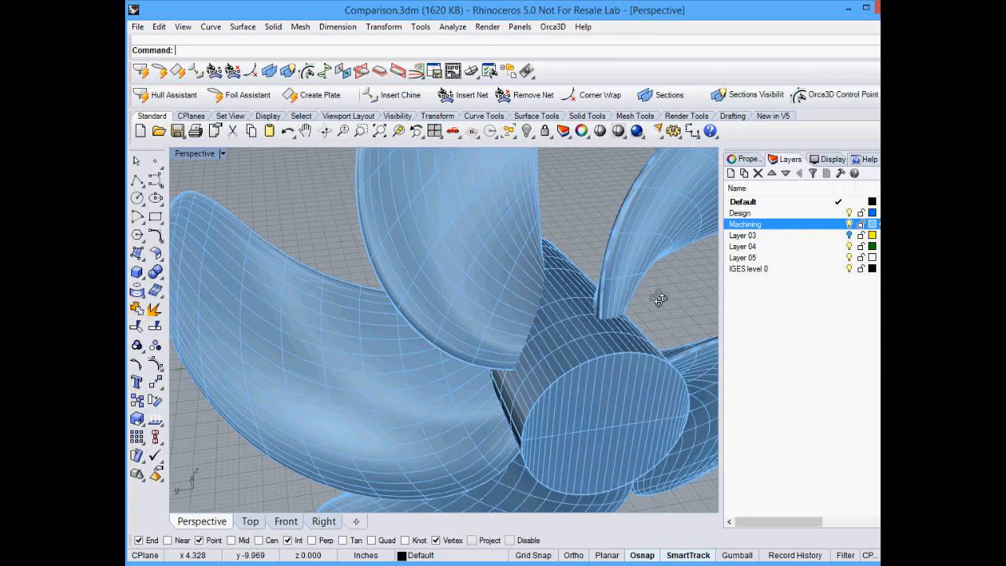
{"action": "scroll", "coordinate": [570, 284], "scroll_direction": "down", "scroll_amount": 5}
{"action": "right_click_drag", "start_coordinate": [571, 283], "coordinate": [515, 274]}
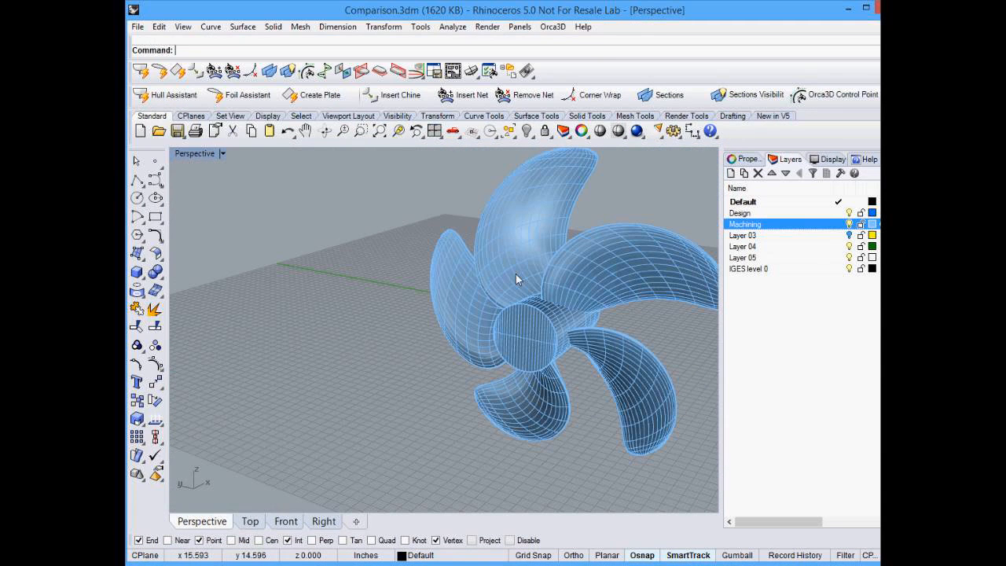
Turn on Layer 03 and inspect its yellow blade and hub against the machining geometry
{"action": "left_click", "coordinate": [849, 235]}
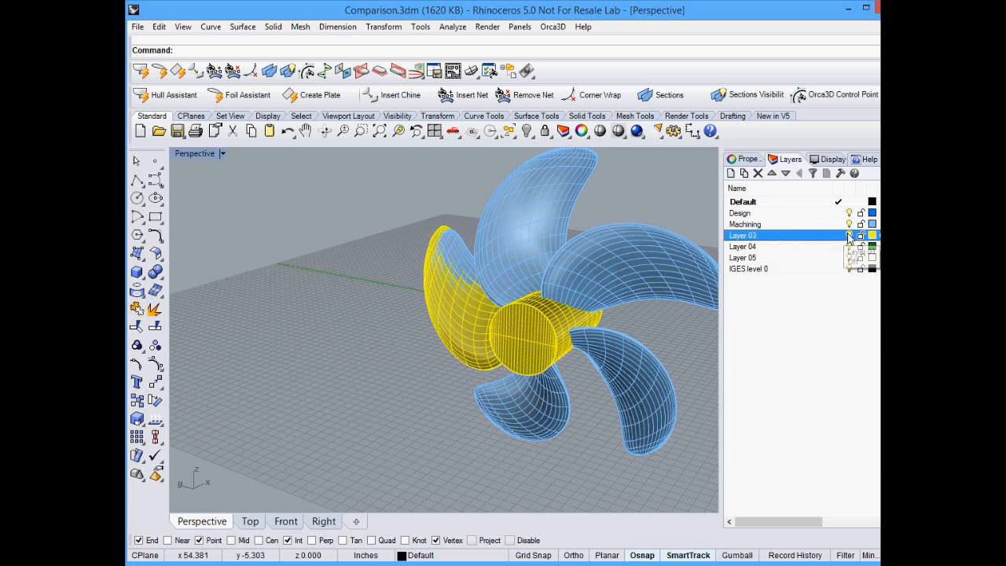
{"action": "right_click_drag", "start_coordinate": [570, 315], "coordinate": [596, 287]}
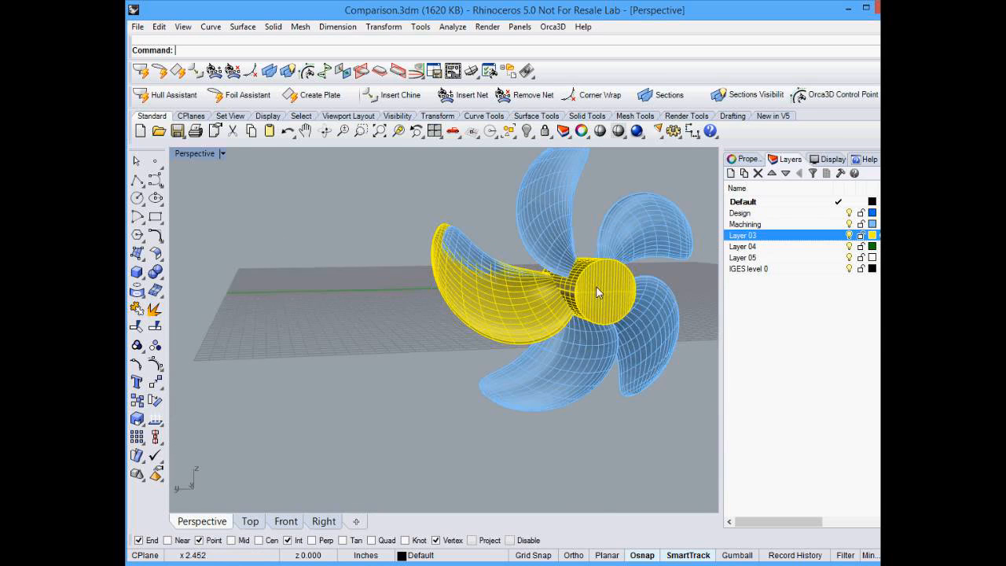
{"action": "scroll", "coordinate": [596, 286], "scroll_direction": "up", "scroll_amount": 3}
{"action": "scroll", "coordinate": [280, 186], "scroll_direction": "down", "scroll_amount": 3}
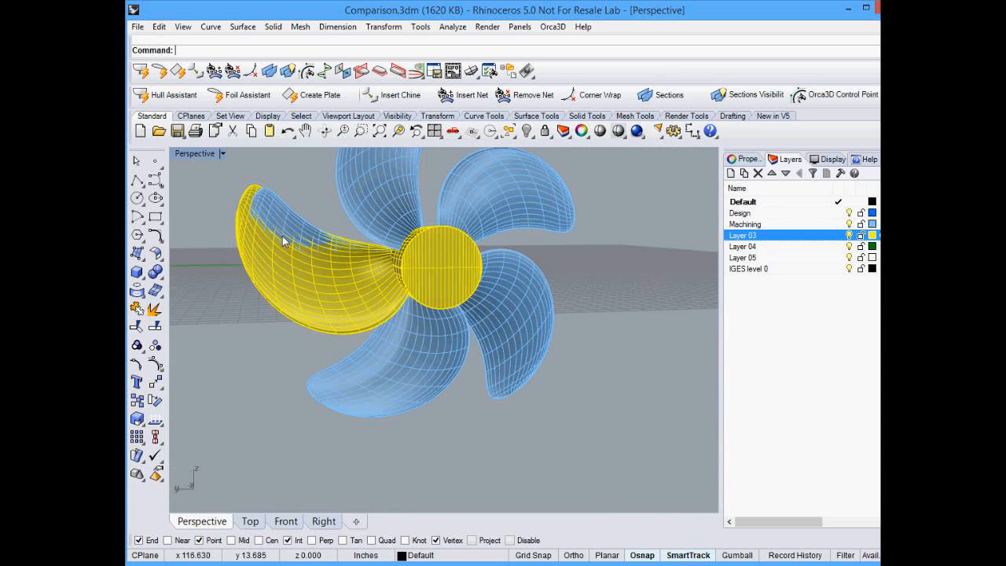
Turn off the Machining layer, compare Layer 03 with the Design geometry, and return to PropCad
{"action": "left_click", "coordinate": [849, 224]}
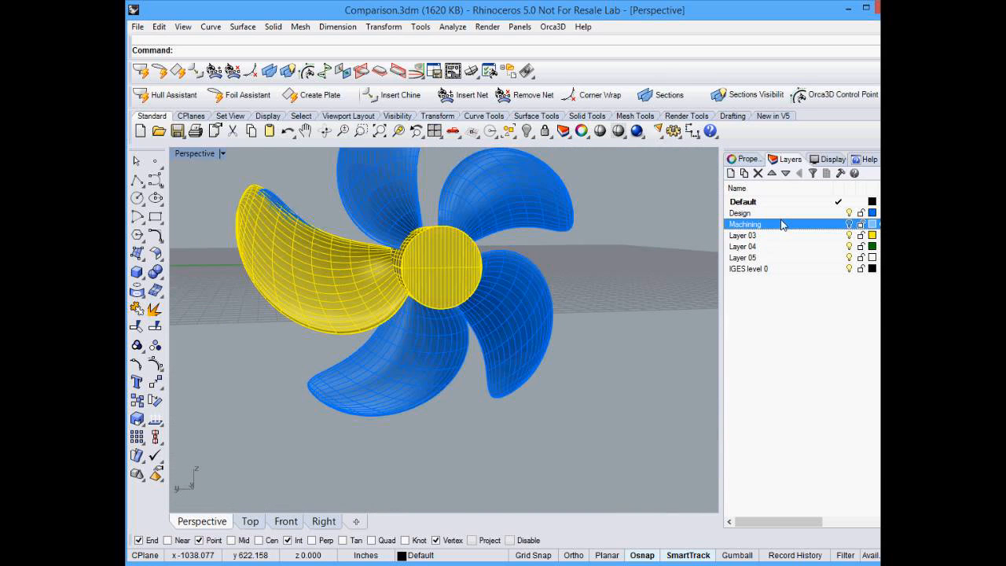
{"action": "mouse_move", "coordinate": [472, 252]}
{"action": "right_mouse_down"}
{"action": "mouse_move", "coordinate": [345, 260]}
{"action": "mouse_move", "coordinate": [450, 256]}
{"action": "mouse_move", "coordinate": [493, 271]}
{"action": "mouse_move", "coordinate": [460, 239]}
{"action": "right_mouse_up"}
{"action": "mouse_move", "coordinate": [433, 325]}
{"action": "right_mouse_down"}
{"action": "mouse_move", "coordinate": [315, 321]}
{"action": "mouse_move", "coordinate": [572, 347]}
{"action": "mouse_move", "coordinate": [465, 440]}
{"action": "mouse_move", "coordinate": [423, 314]}
{"action": "right_mouse_up"}
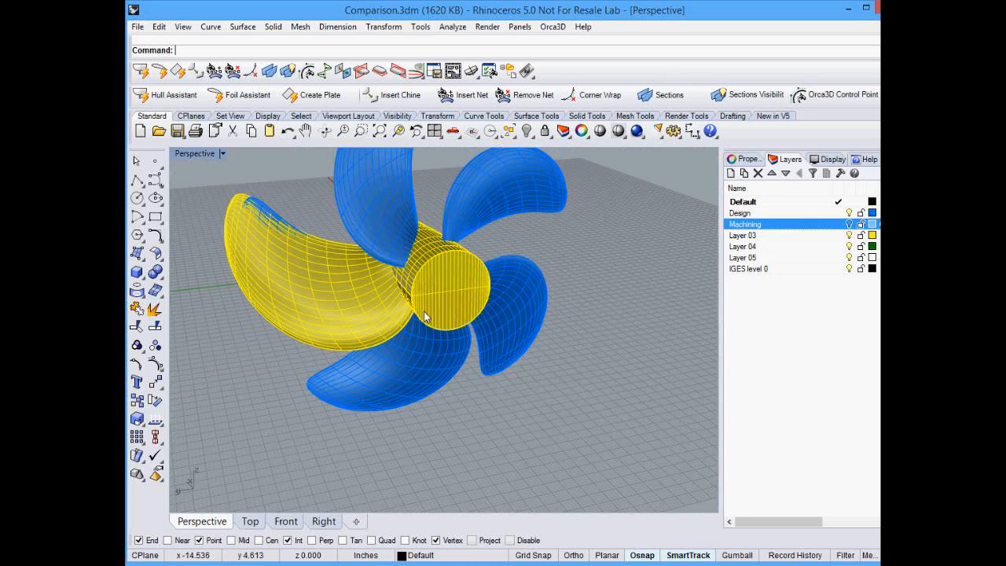
{"action": "left_click", "coordinate": [848, 9]}
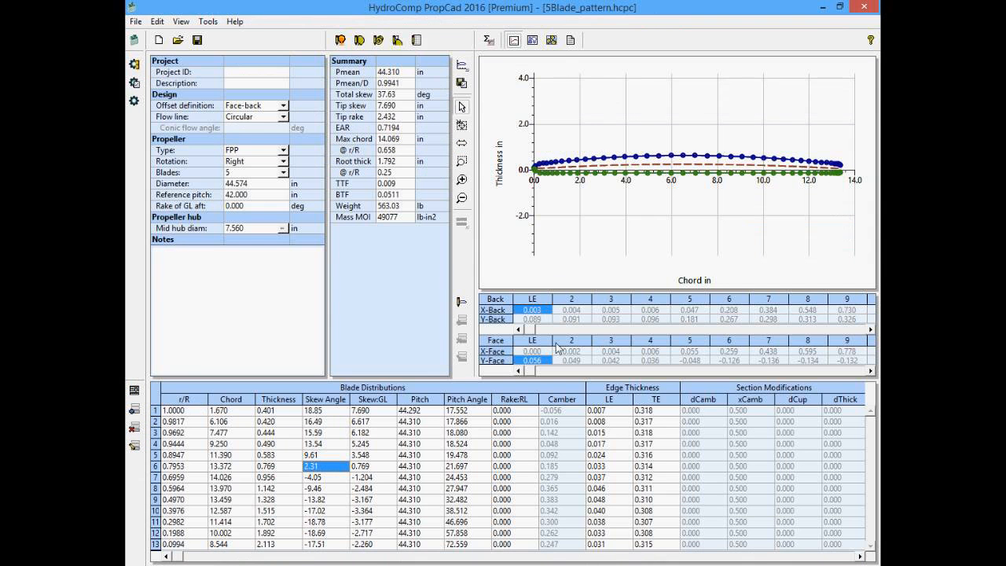
Show the pattern propeller as a 3D rendering, then reopen the 5Blade.hcpc project without saving the pattern changes
{"action": "left_click", "coordinate": [552, 42]}
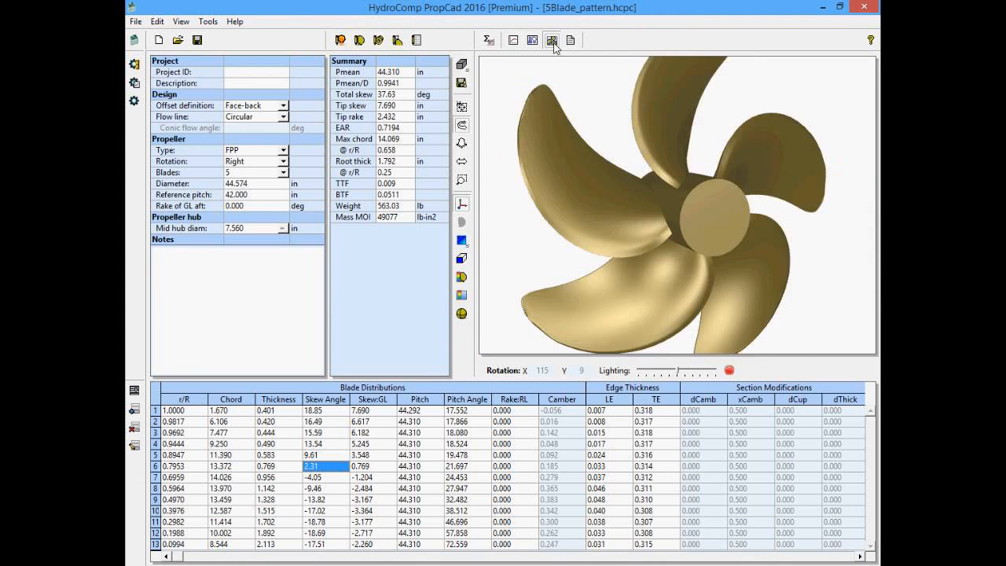
{"action": "left_click", "coordinate": [135, 21]}
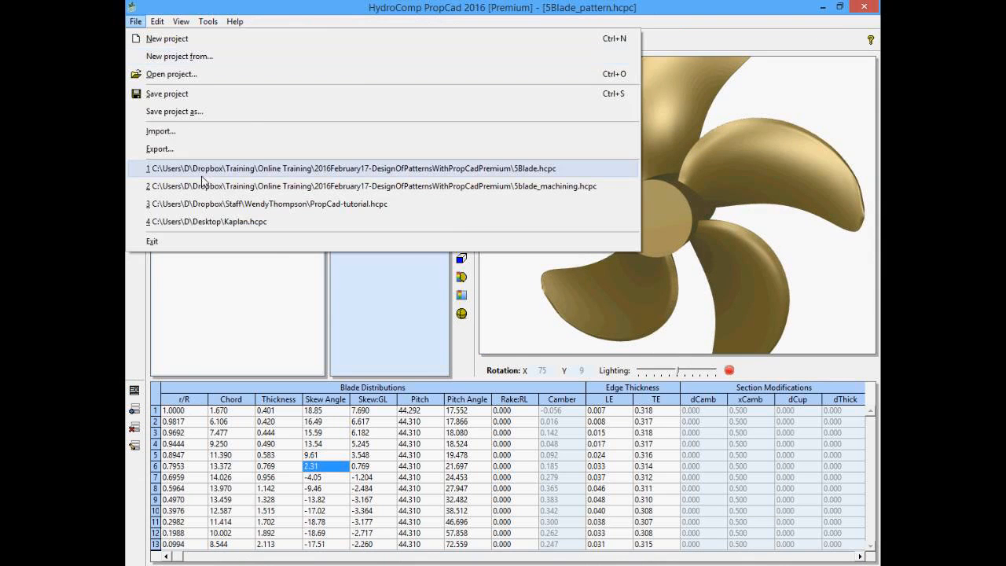
{"action": "left_click", "coordinate": [204, 174]}
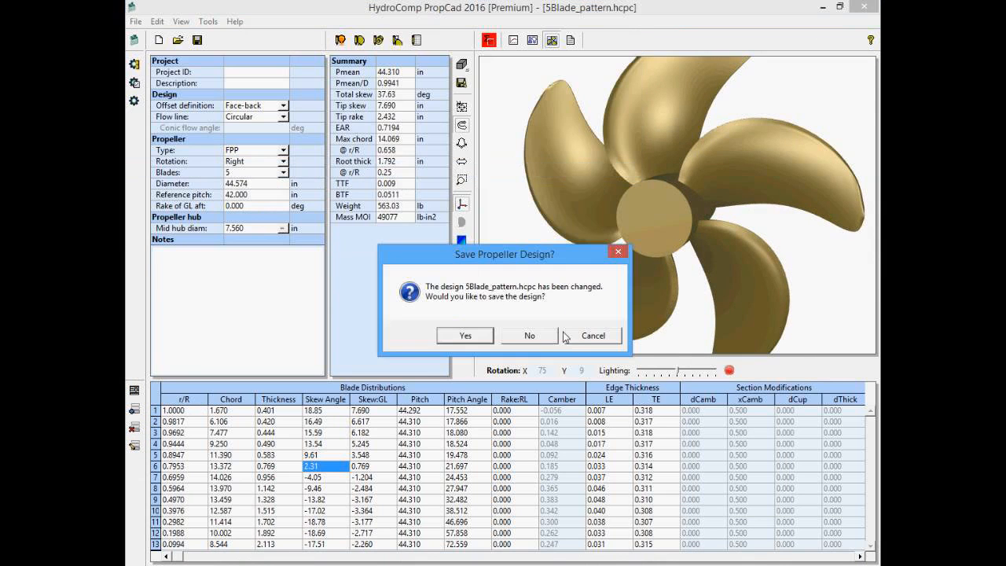
{"action": "left_click", "coordinate": [535, 336]}
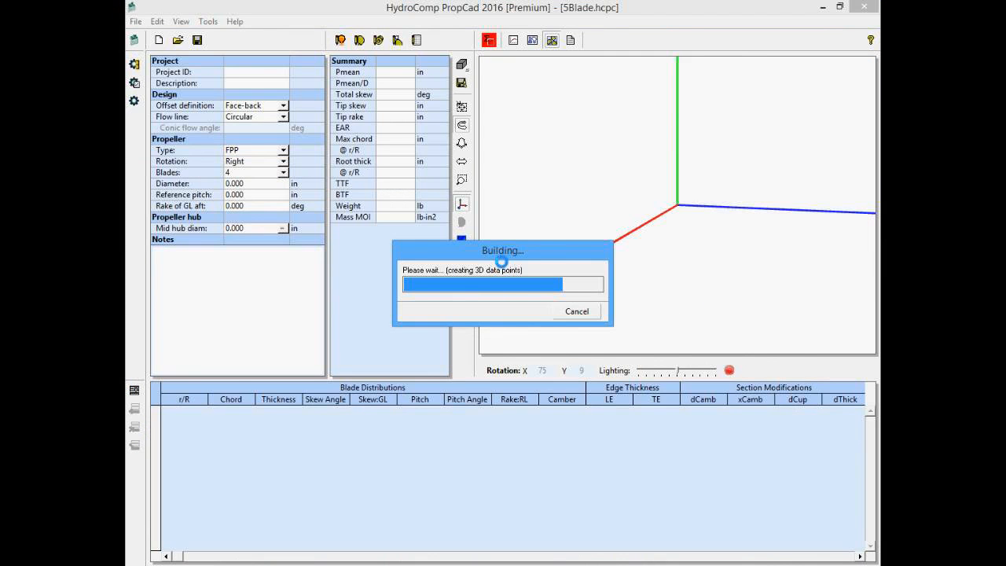
Start Pattern Corrections for the 5Blade design and set the machine stock tip method to Simple
{"action": "left_click", "coordinate": [208, 21]}
{"action": "mouse_move", "coordinate": [228, 91]}
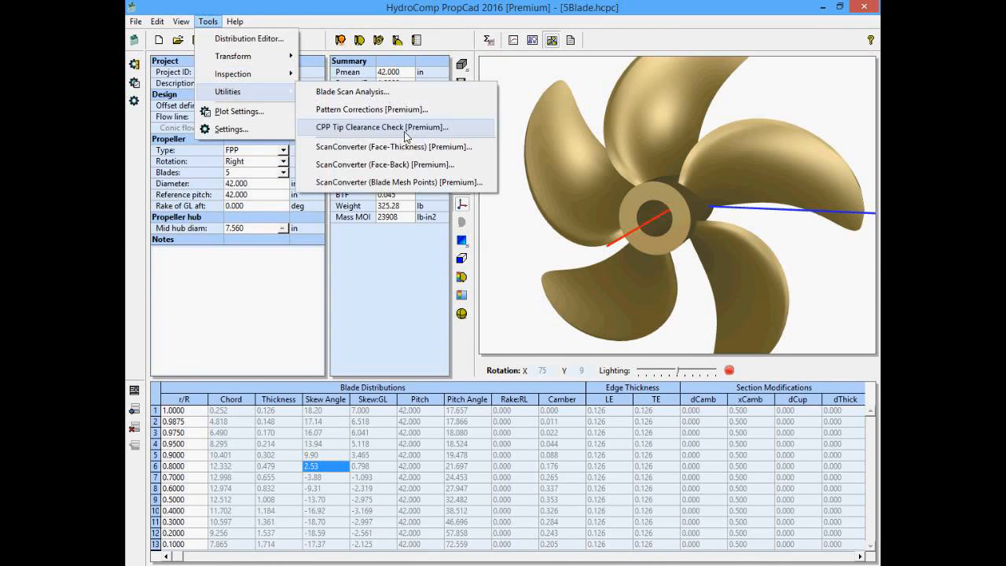
{"action": "left_click", "coordinate": [399, 116]}
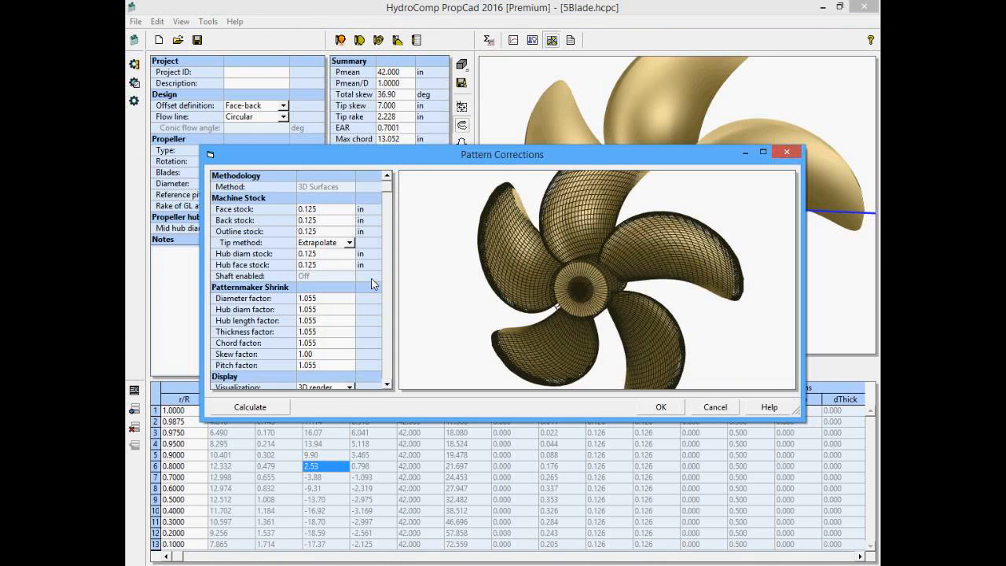
{"action": "left_click", "coordinate": [350, 243]}
{"action": "left_click", "coordinate": [336, 264]}
Set the patternmaker shrink pitch factor to 1.035, then cancel the pattern corrections and dismiss the warning
{"action": "left_click", "coordinate": [387, 374]}
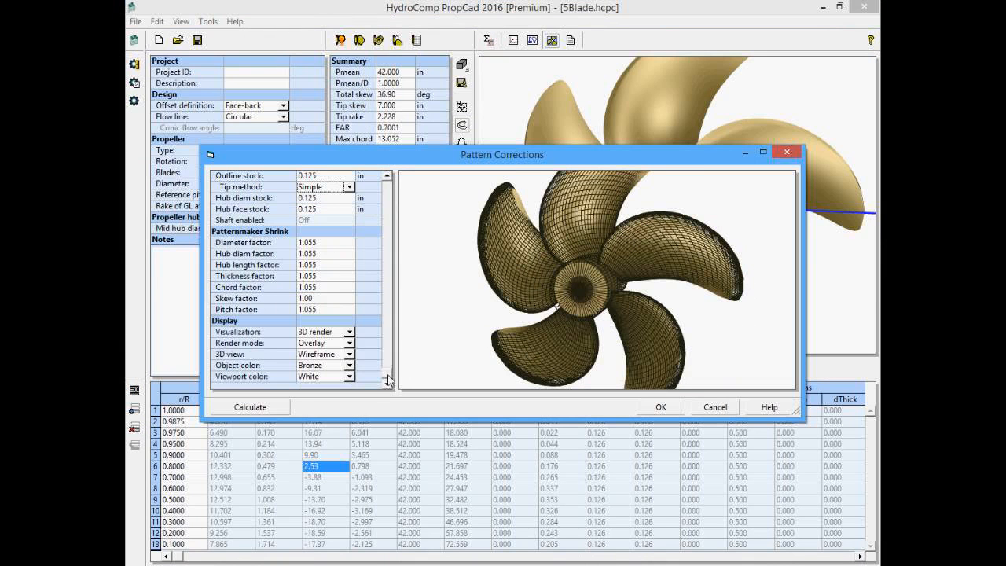
{"action": "left_click", "coordinate": [316, 309]}
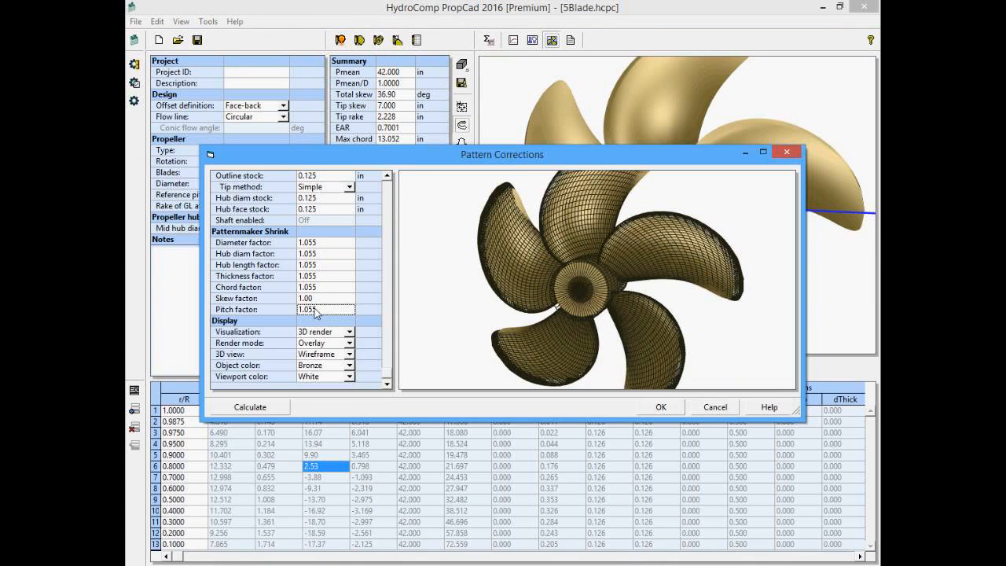
{"action": "type", "text": "1.035"}
{"action": "key", "text": "Return"}
{"action": "left_click", "coordinate": [715, 407]}
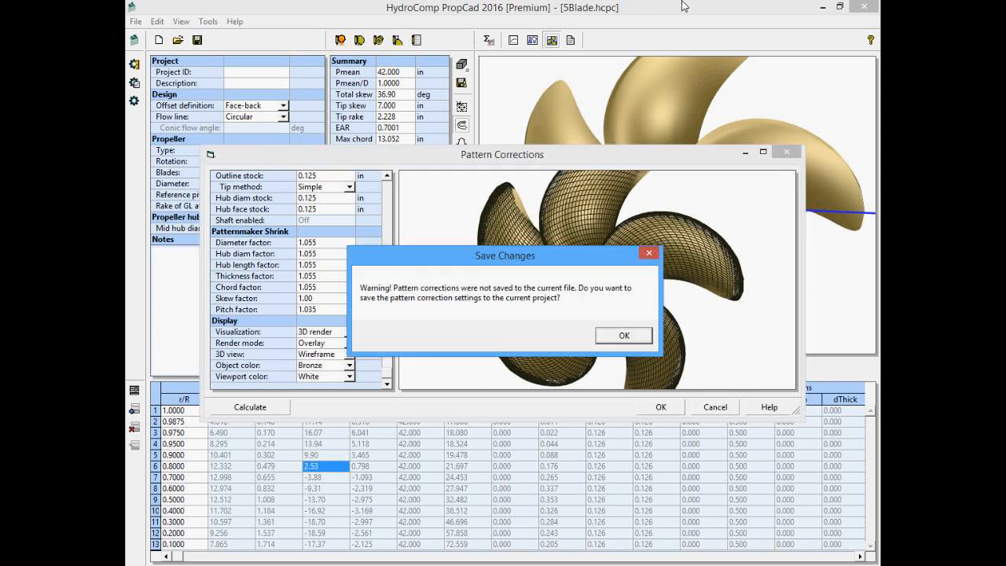
{"action": "left_click", "coordinate": [622, 335]}
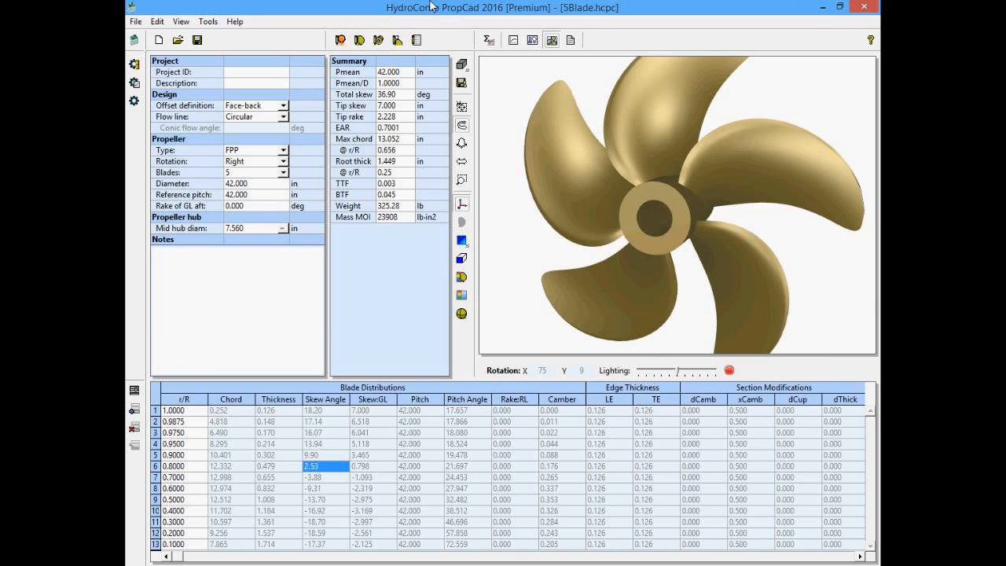
View the original five-blade propeller from a slightly different angle and minimize the program to return to the presentation
{"action": "left_click_drag", "start_coordinate": [741, 174], "coordinate": [816, 179]}
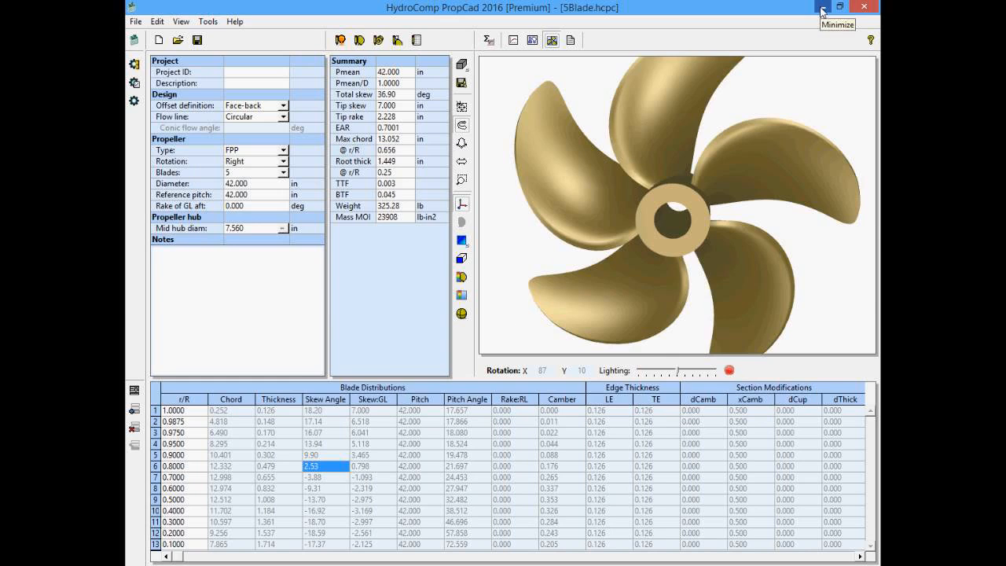
{"action": "left_click", "coordinate": [822, 7]}
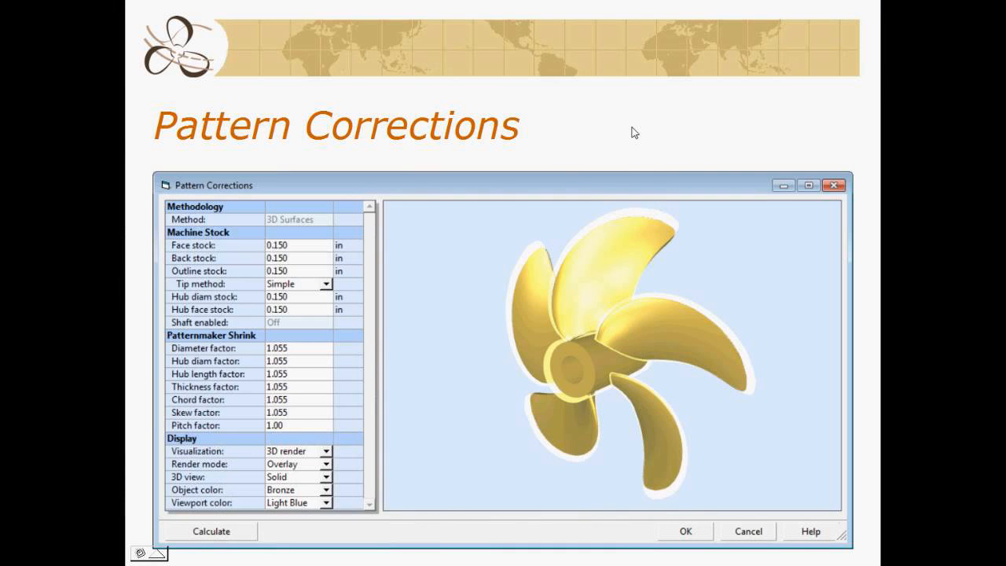
{"action": "left_click", "coordinate": [631, 127]}
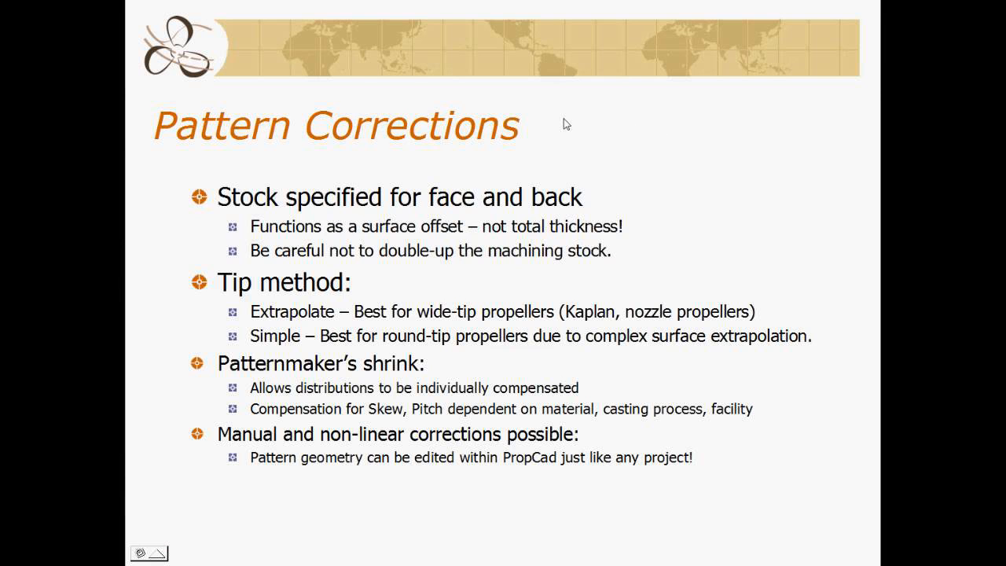